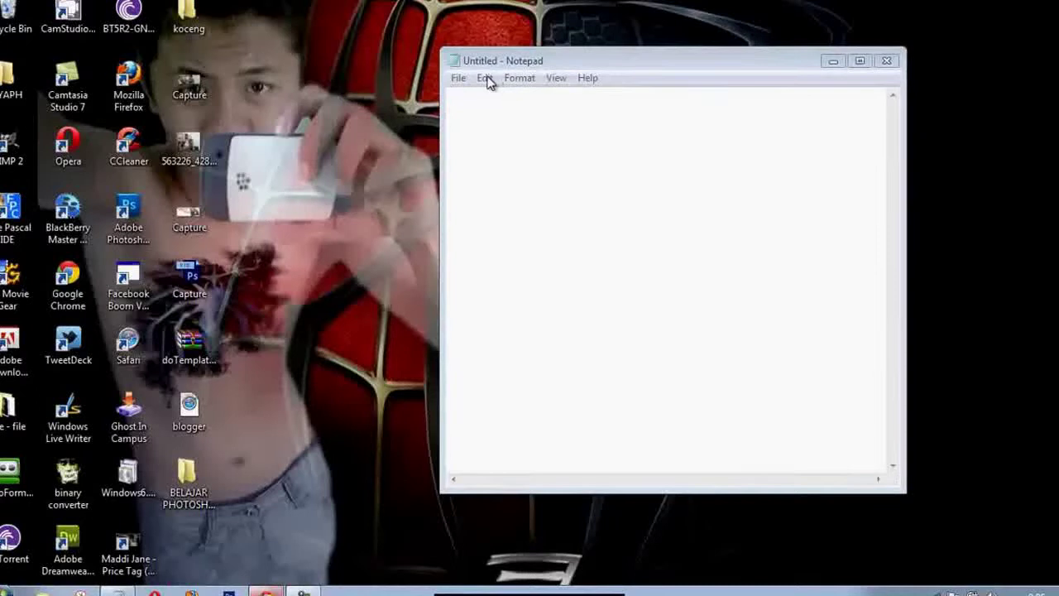
Set Notepad's font to Trajan Pro at size 24 and type the opening greeting.
left_click(537, 114)
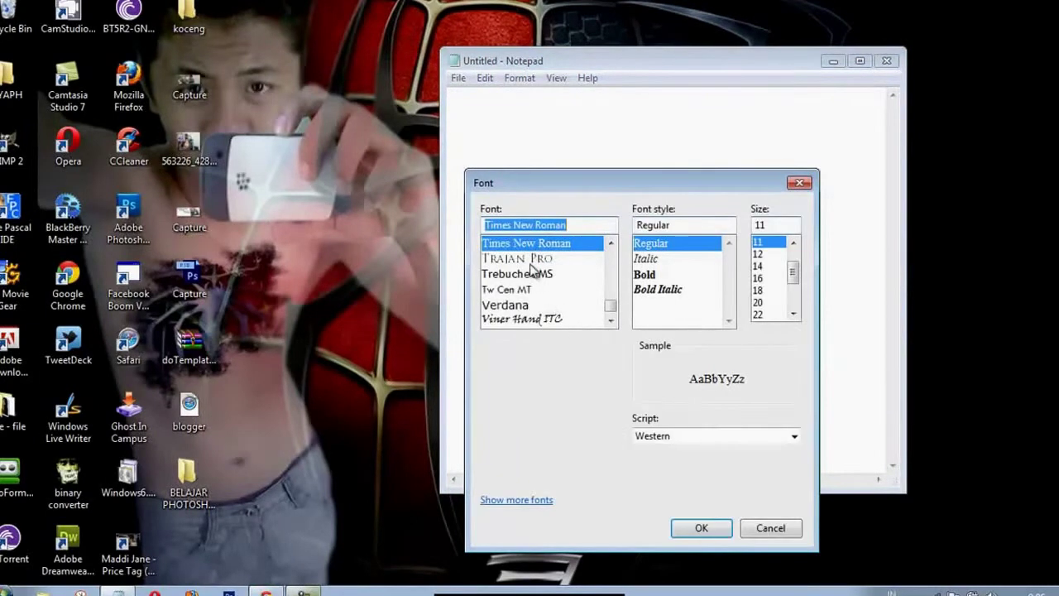
left_click(532, 260)
left_click(793, 314)
left_click(760, 314)
left_click(701, 528)
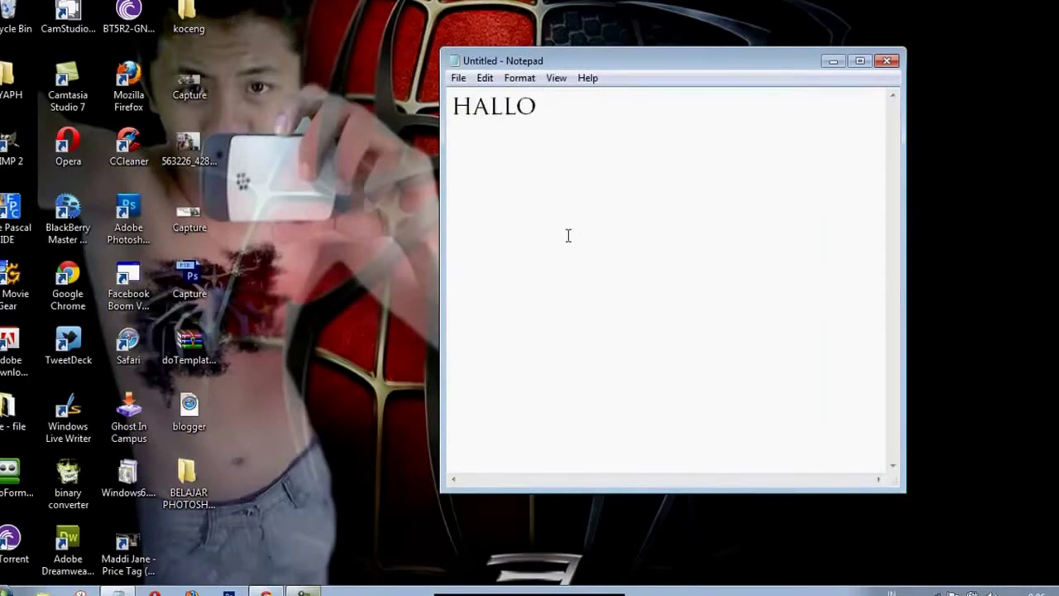
type(" TEMAN ...")
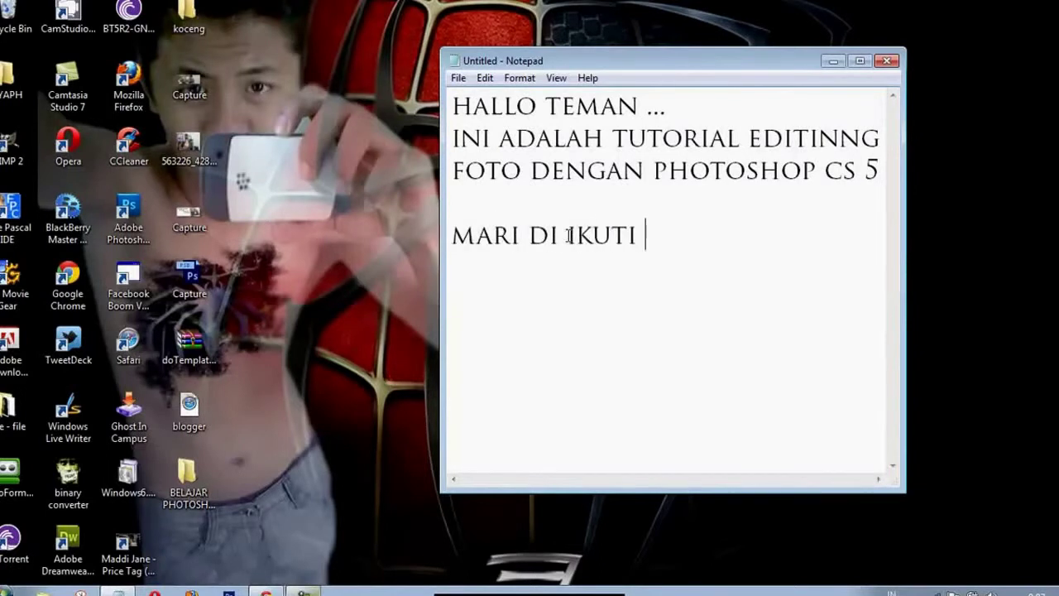
End the tutorial introduction with the line 'MARI DI IKUTI ,,, :")))'.
type(",,, :\")))")
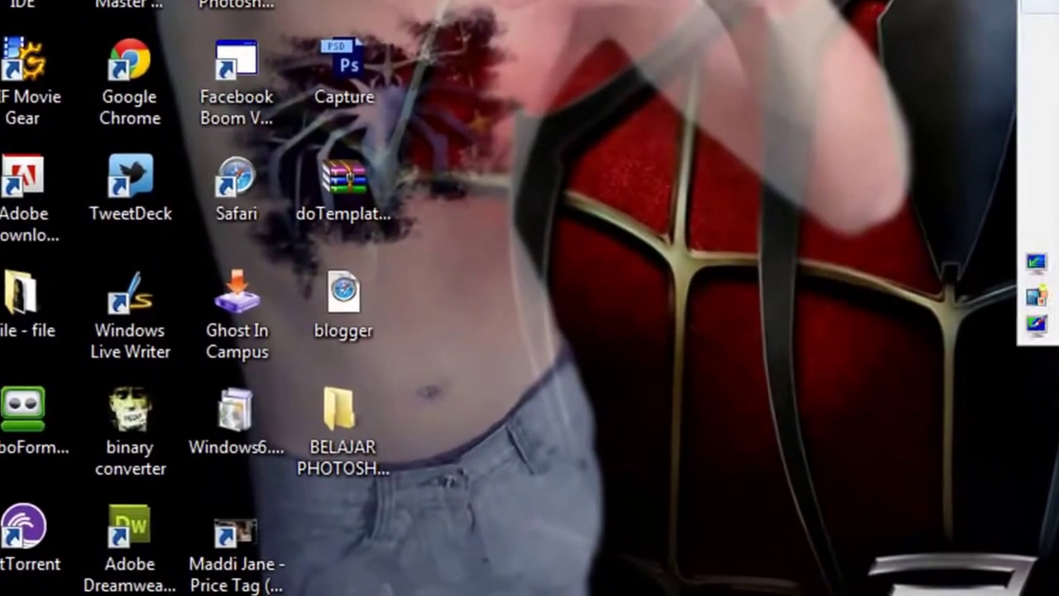
Launch Adobe Photoshop CS5.1, then widen the Notepad window and delete all its text.
left_click(9, 589)
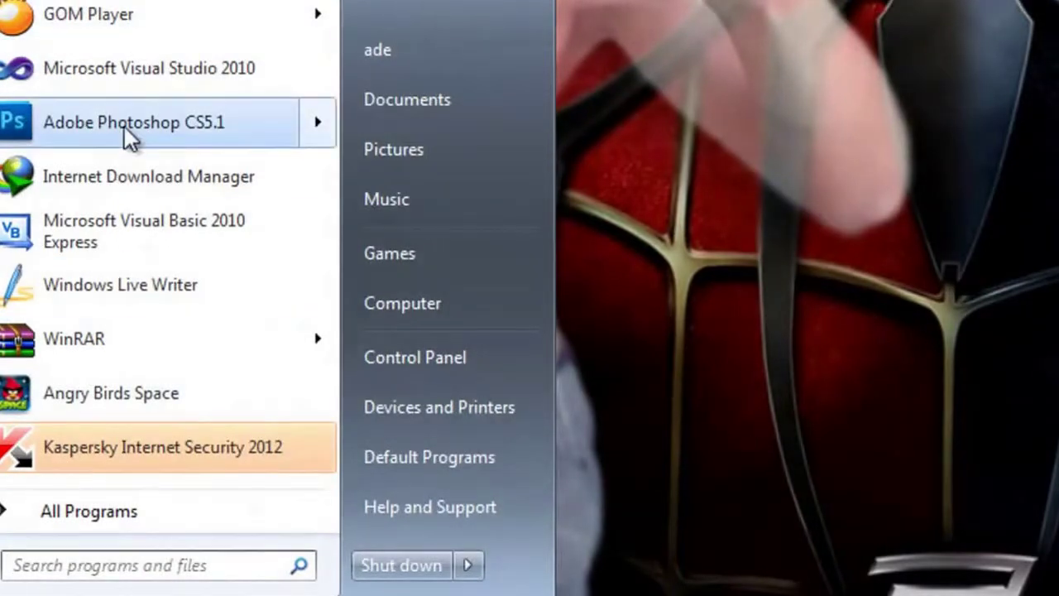
left_click(124, 126)
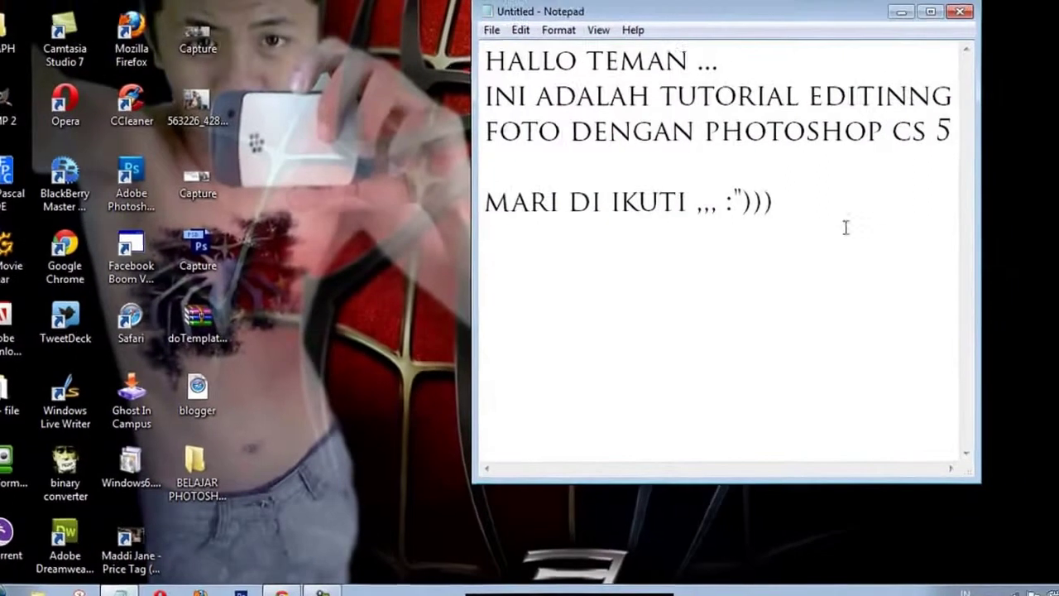
key("ctrl+a")
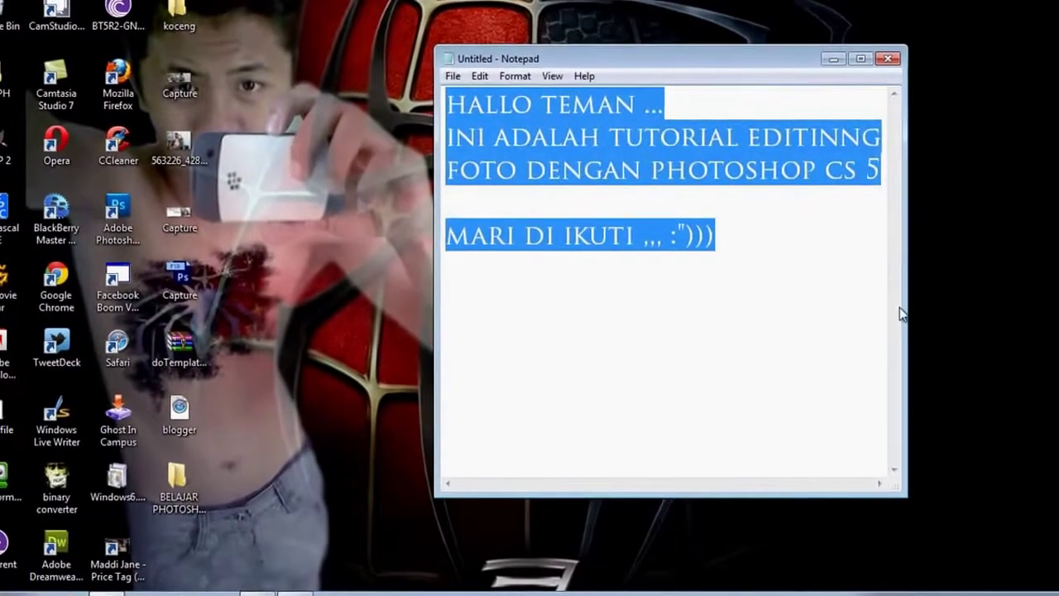
left_click_drag(905, 313, 1058, 312)
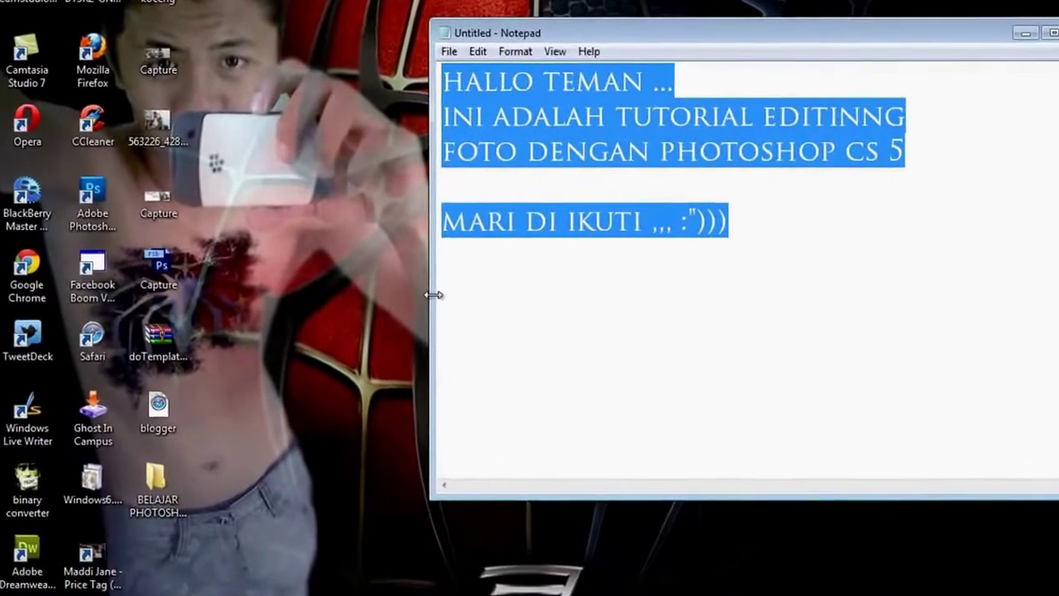
left_click_drag(433, 294, 196, 295)
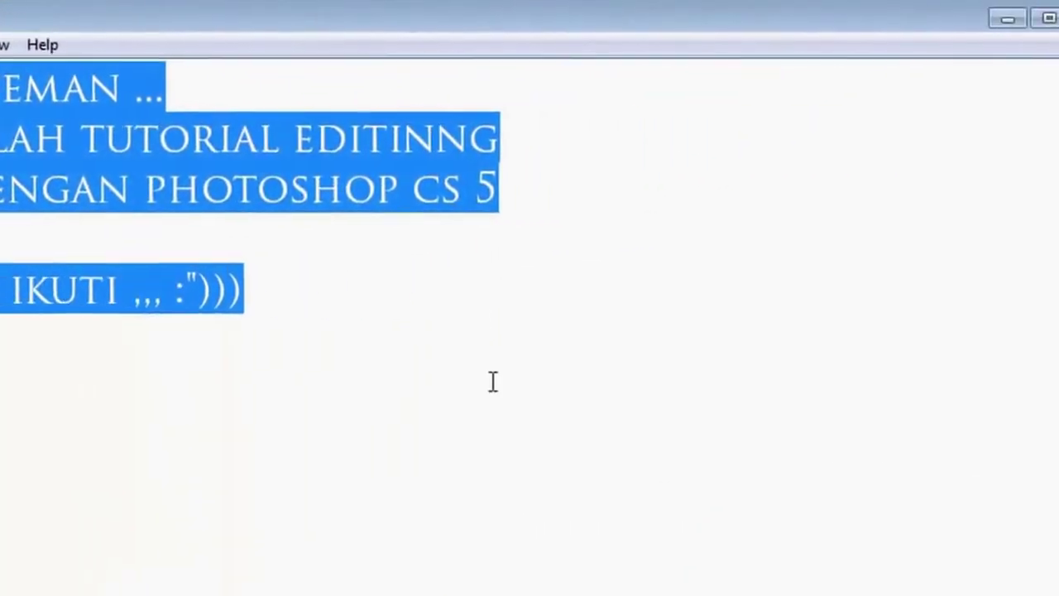
key("Delete")
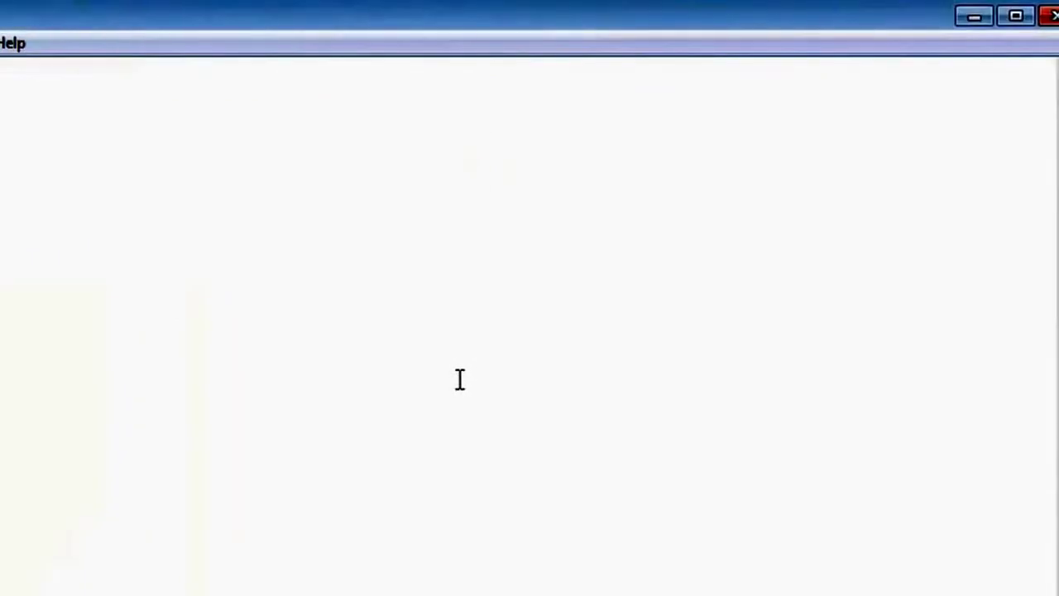
type("LO")
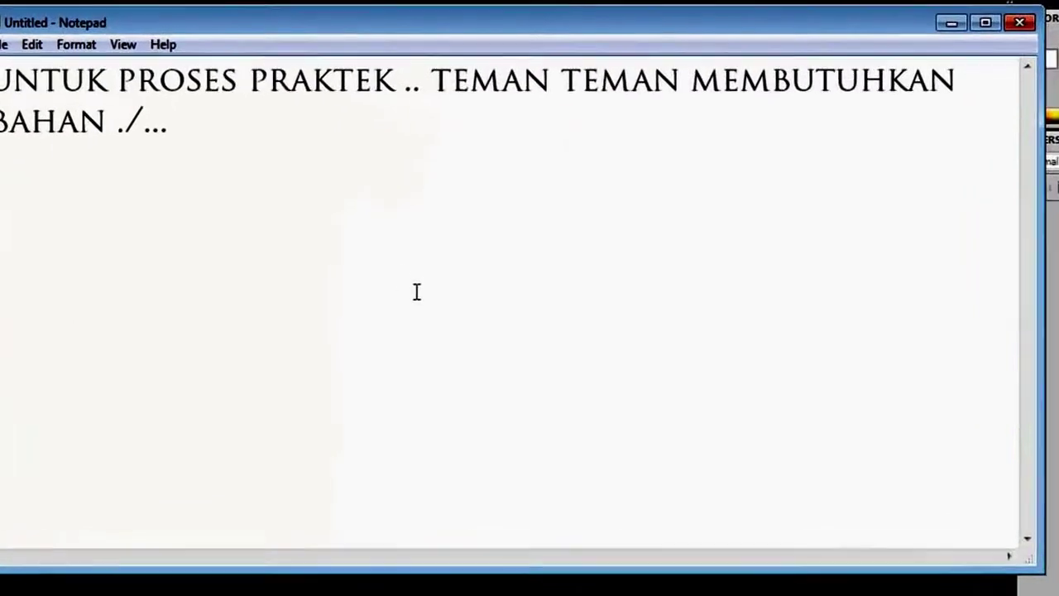
key("Return")
type("YAITU 2 FO")
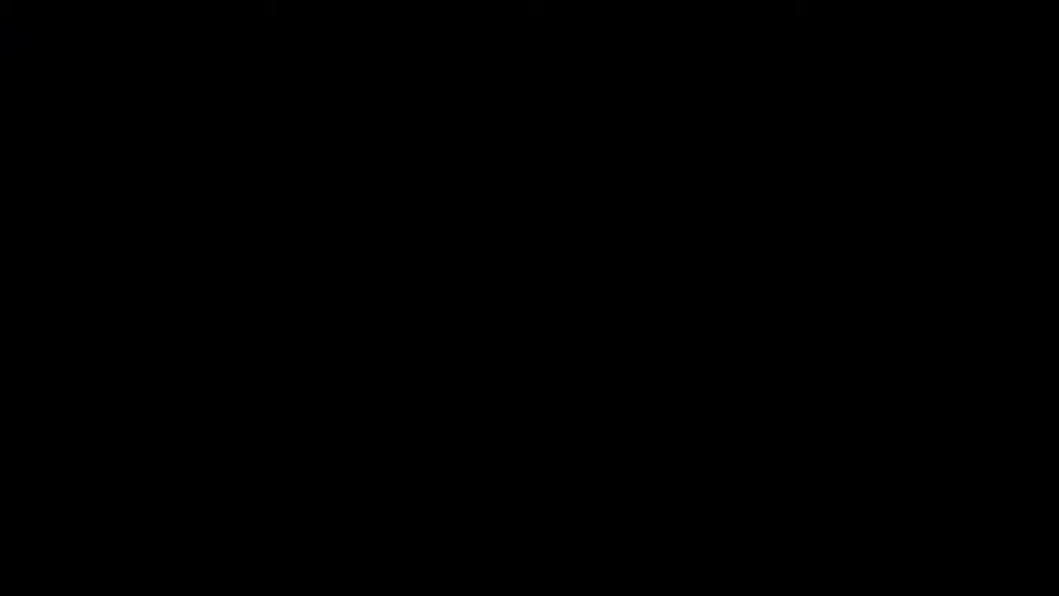
type("TO YANG BISA ANDAN")
key("BackSpace")
key("BackSpace")
type("DOWNLOAD")
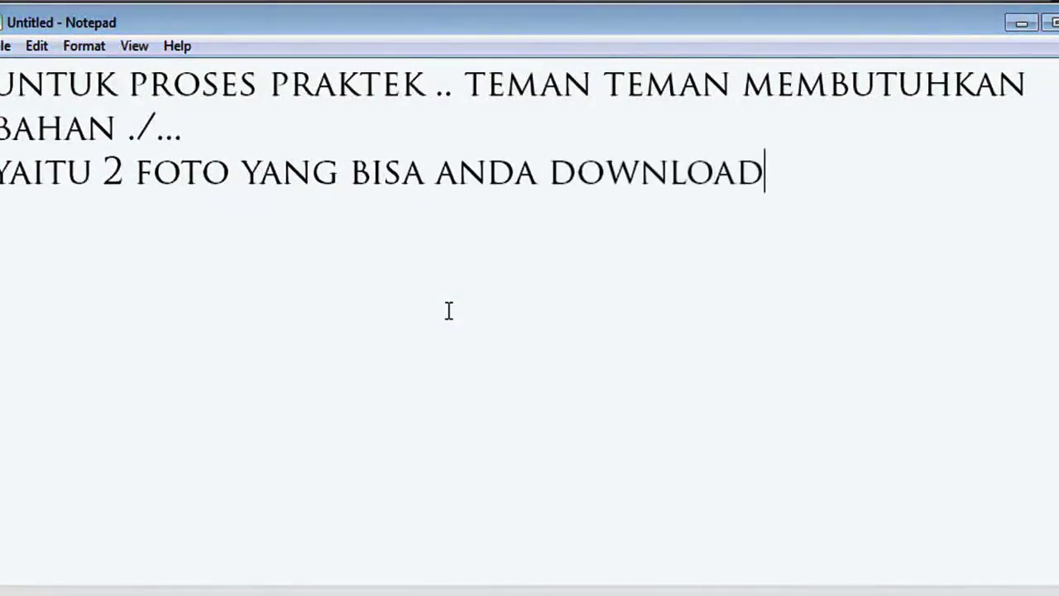
type(" DI BLOG SAYA  H")
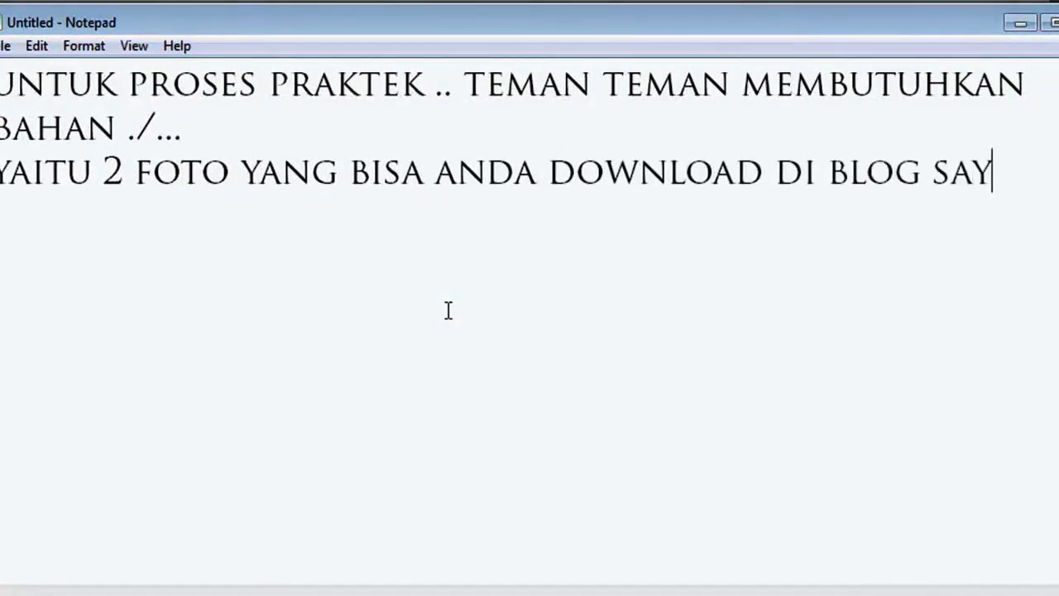
type("TTP")
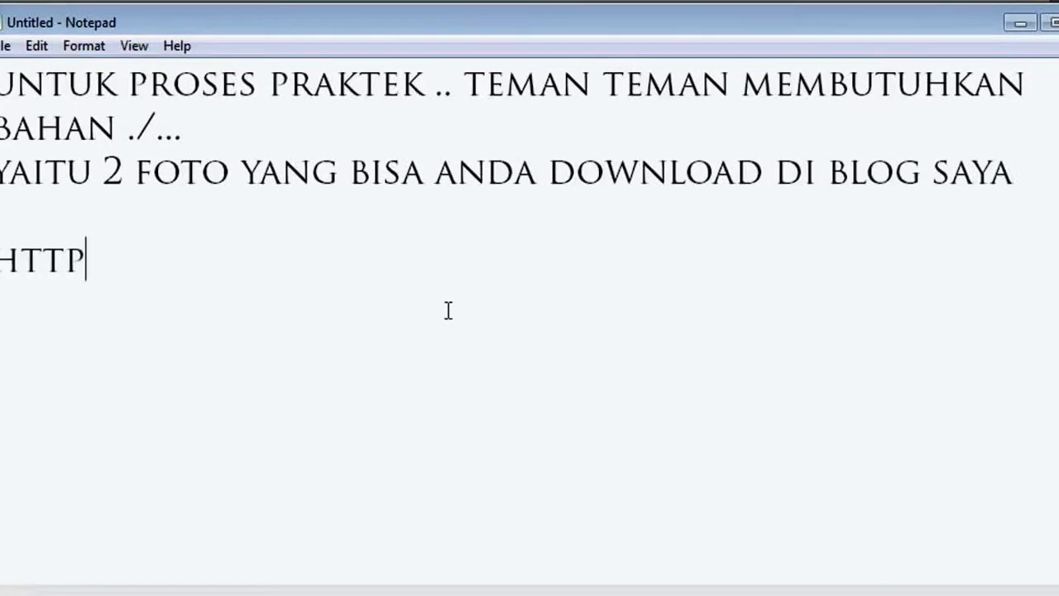
key("BackSpace")
key("BackSpace")
key("BackSpace")
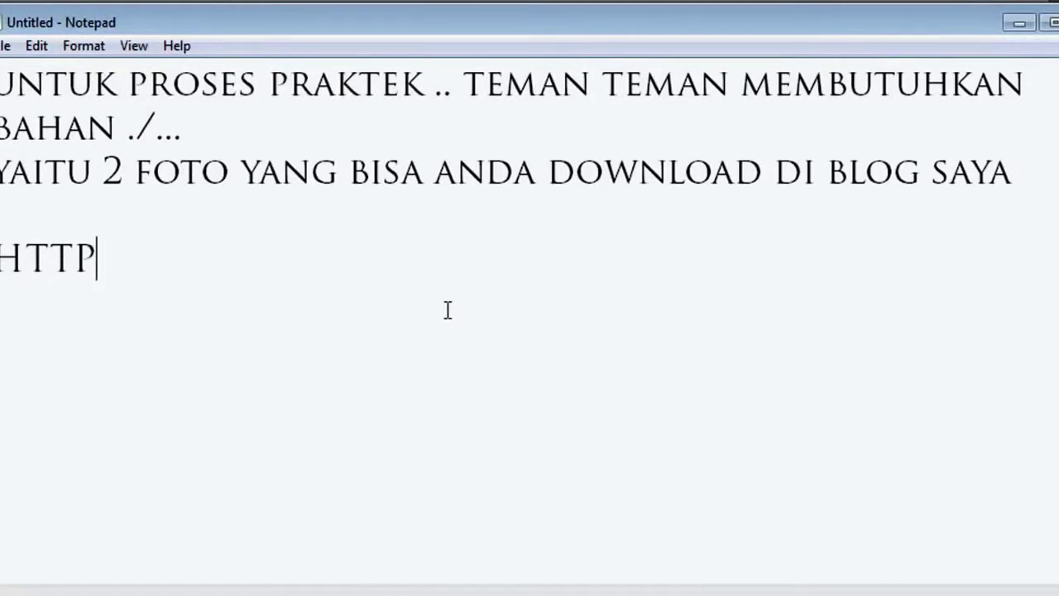
type("://MONYET")
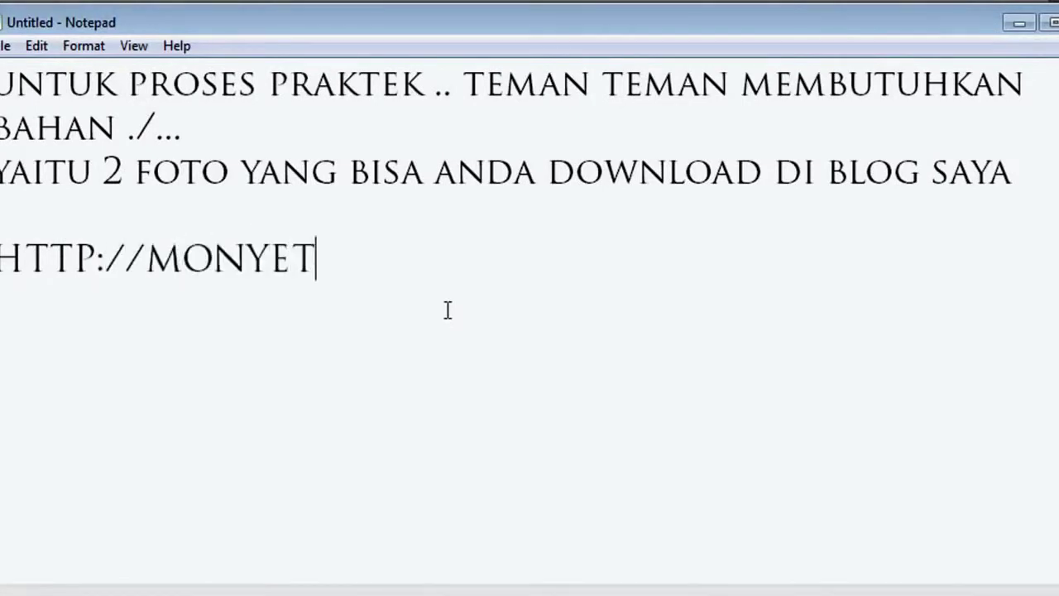
type("BEGOK.BLOGSPOY.")
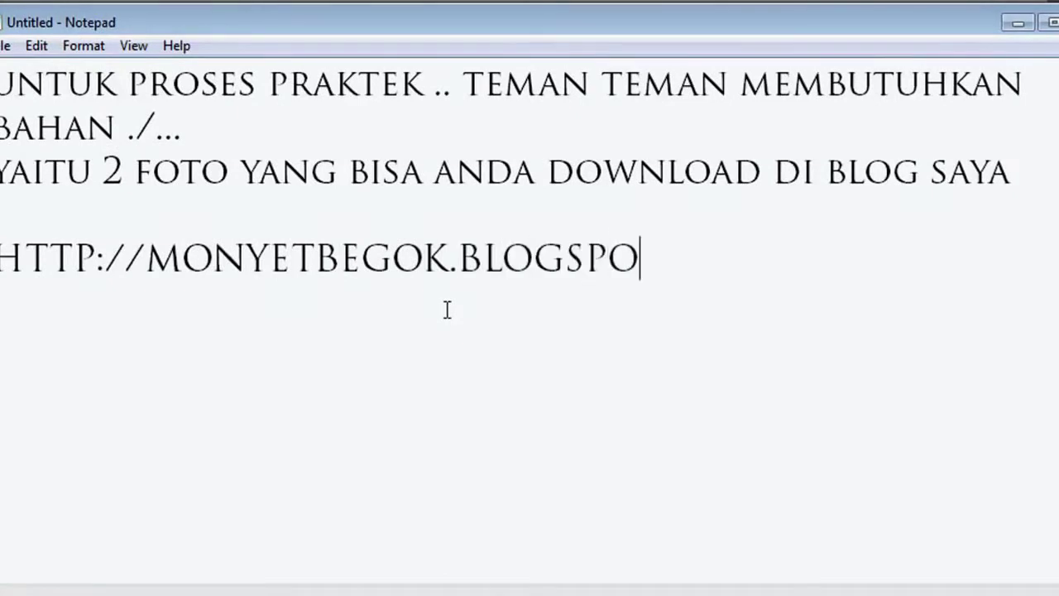
type("OM")
key("Return")
Open 1.jpg and 2.jpg together from the BELAJAR PHOTOSHOP 1 folder in Photoshop.
type("Y")
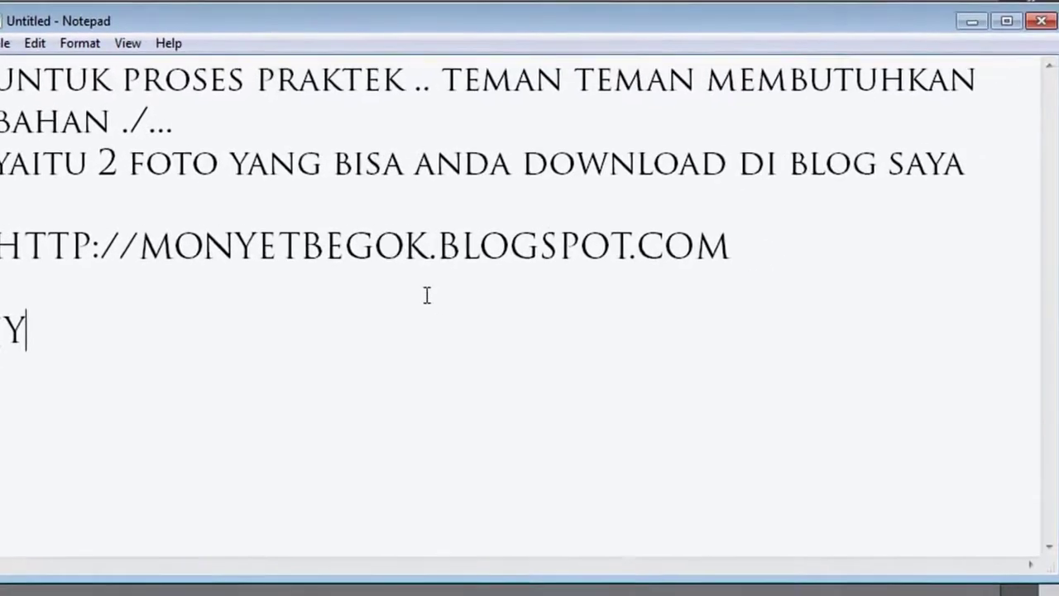
type(")")
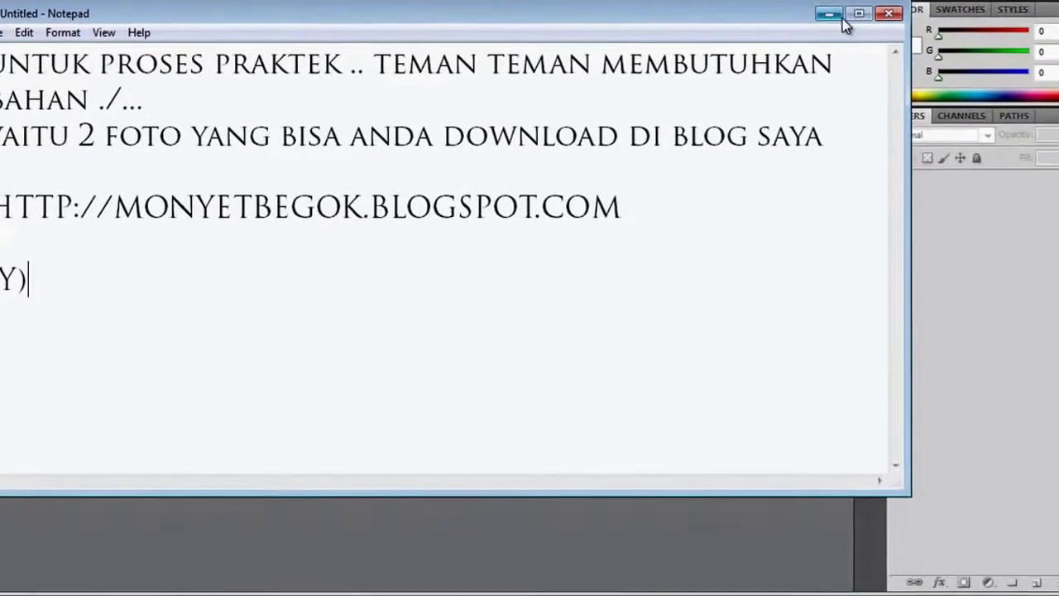
left_click(843, 20)
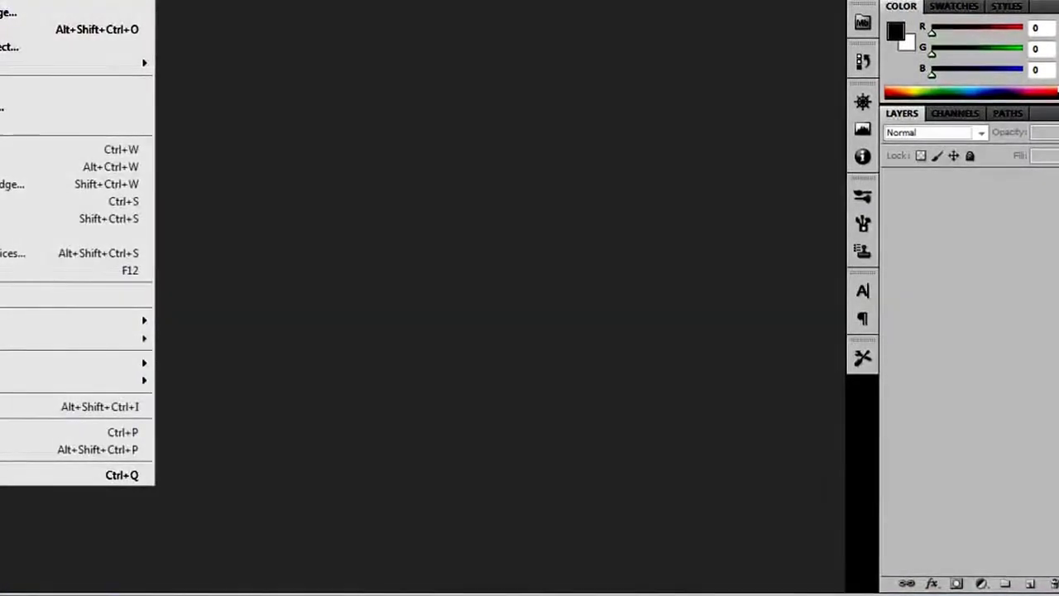
key("ctrl+o")
mouse_move(709, 50)
left_mouse_down()
mouse_move(710, 142)
mouse_move(710, 115)
left_mouse_up()
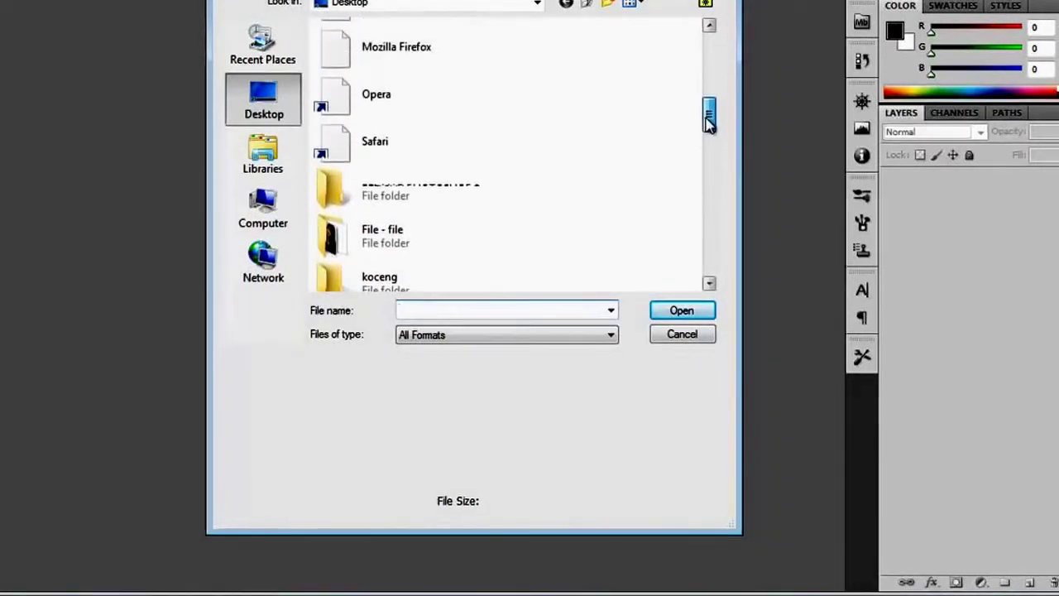
left_click(402, 195)
left_click(679, 308)
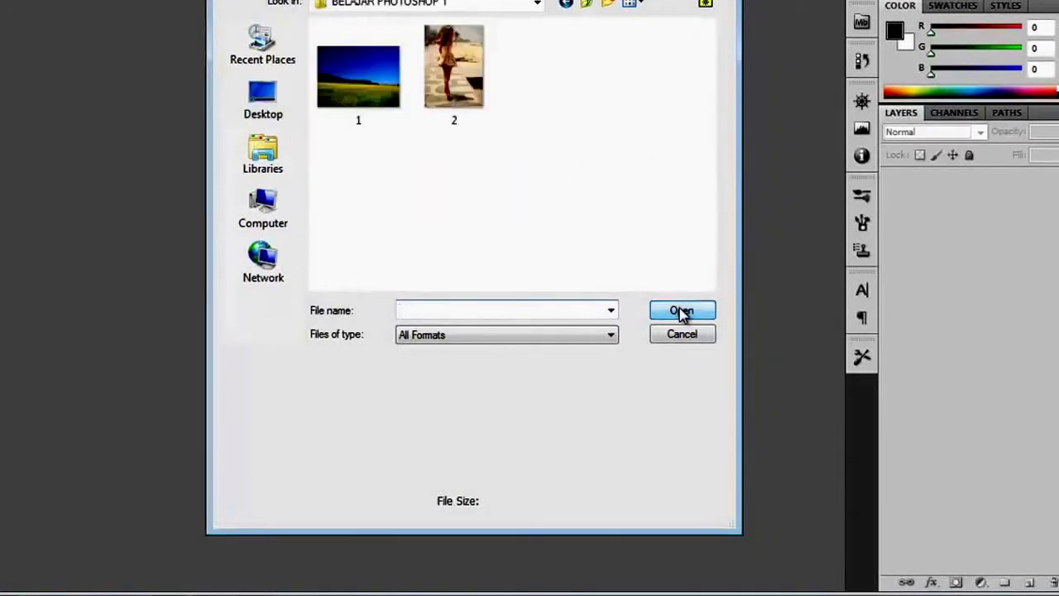
left_click(484, 116)
left_click(368, 87, "ctrl")
left_click(693, 309)
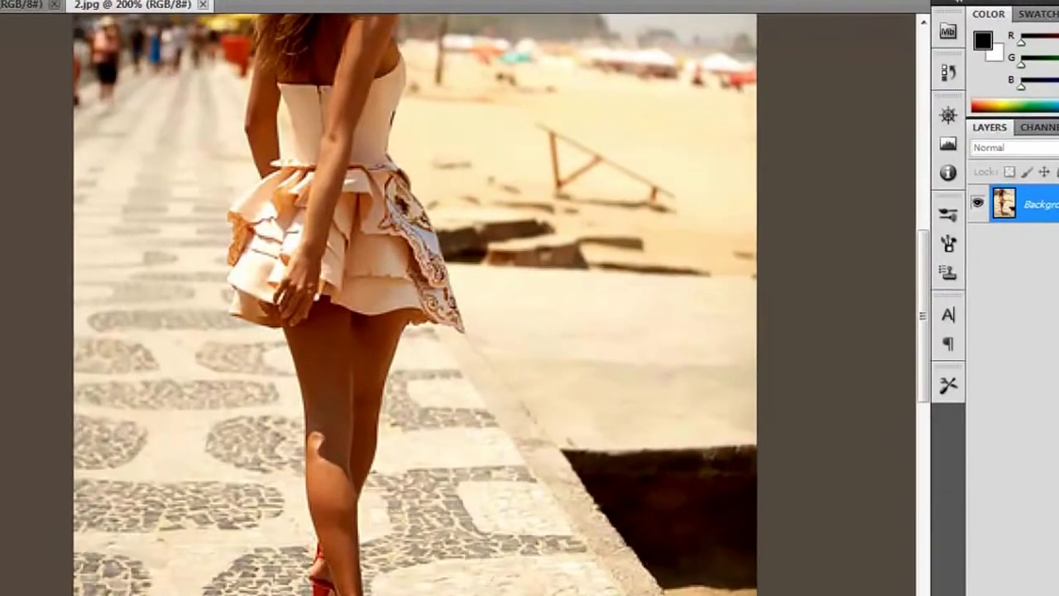
Magnify the beach photo to 300%.
left_click_drag(927, 331, 927, 258)
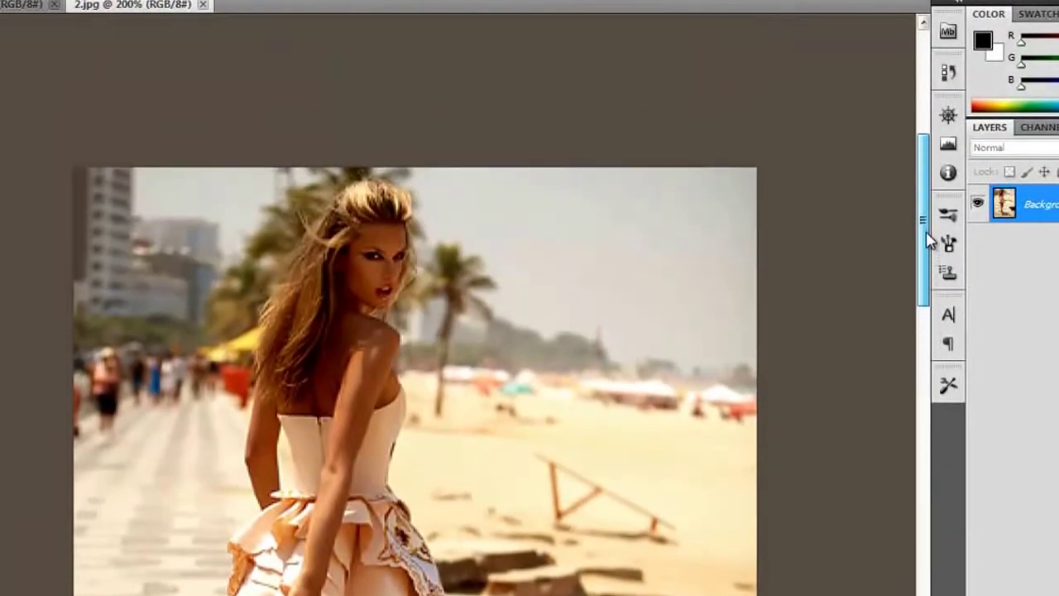
key("ctrl+plus")
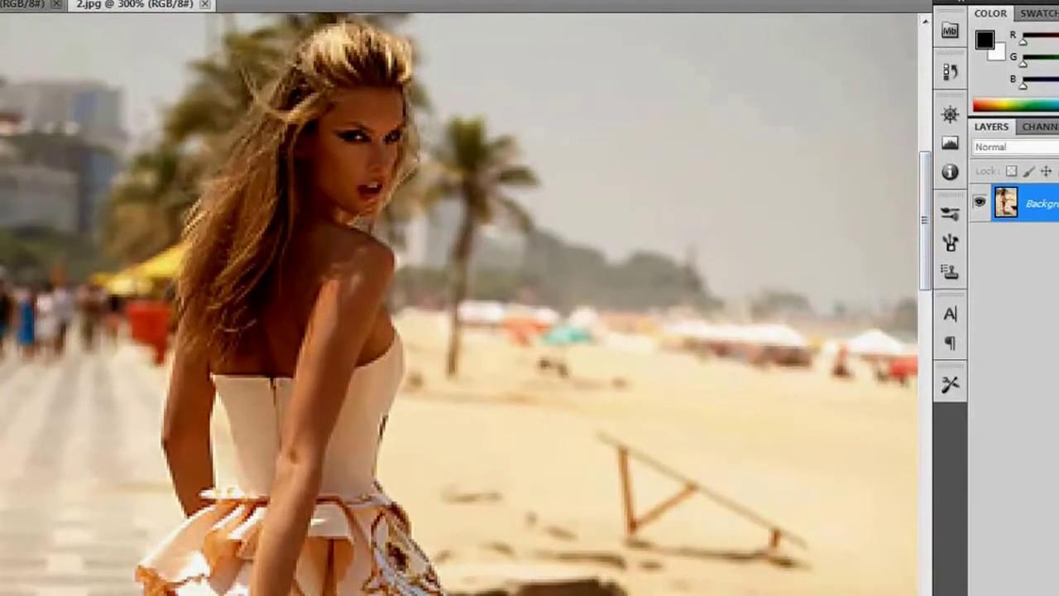
key("alt+Tab")
Replace the note with 'SEKARANG KITA AKAN MENYELEKSI FOTO' and 'CEWE SEKSI INI ....' on two lines.
key("ctrl+a")
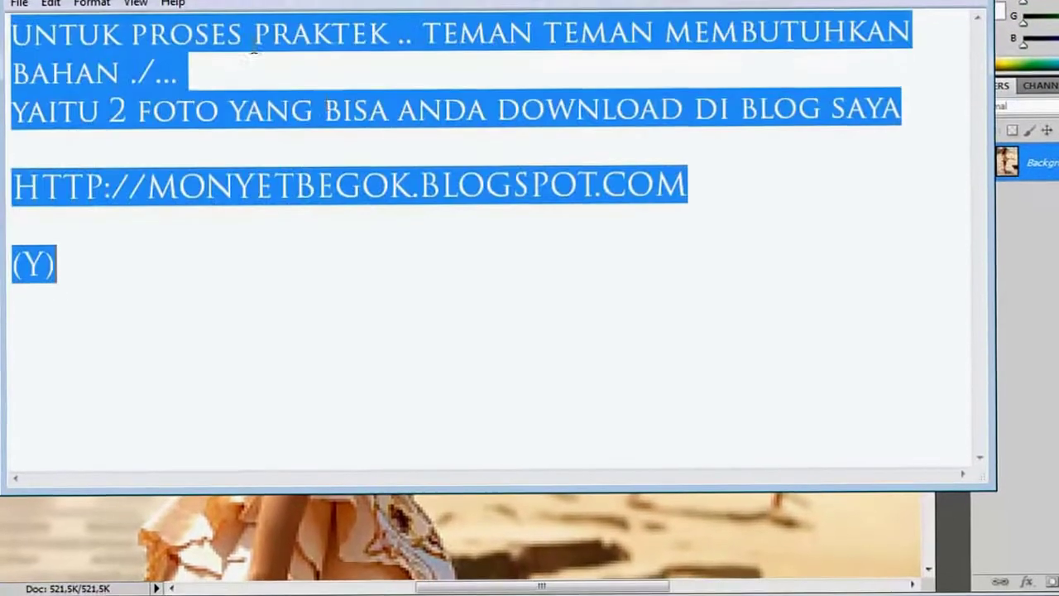
left_click_drag(367, 6, 373, 363)
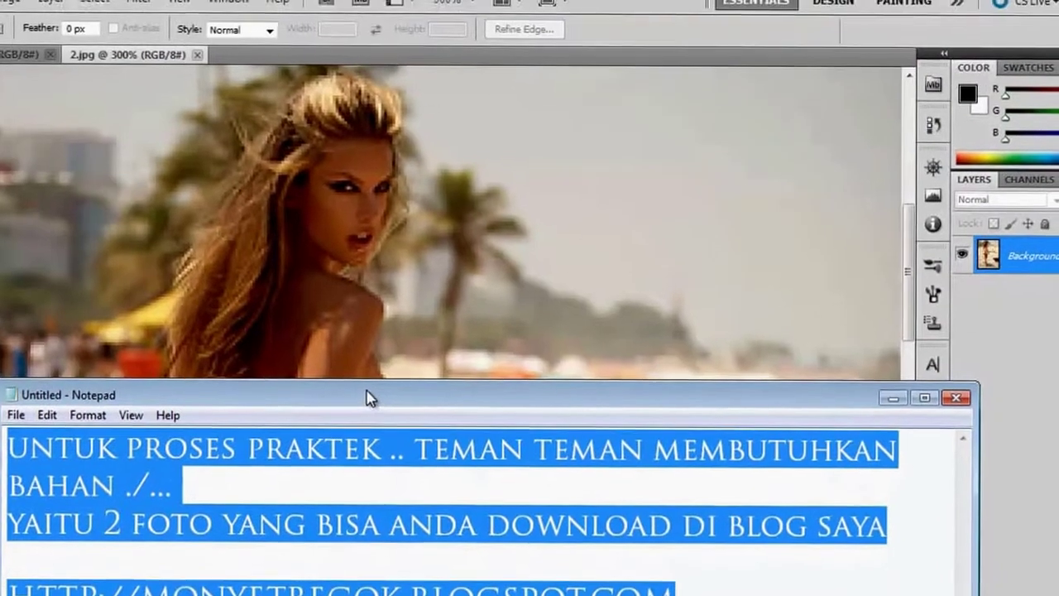
type("SEKA")
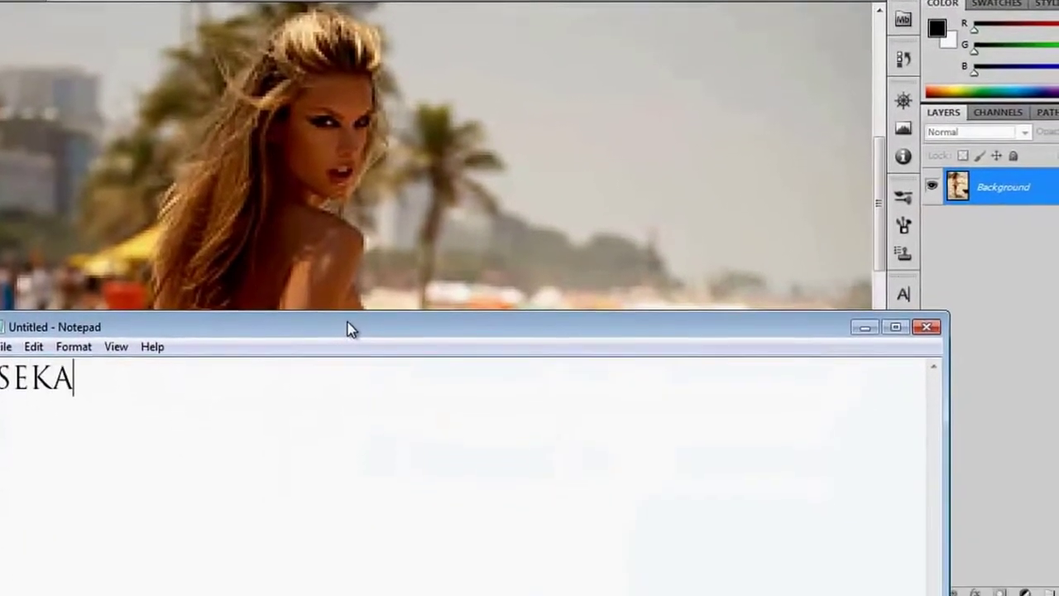
type("RAN")
type("G KI")
type("TA A")
type("KAN ")
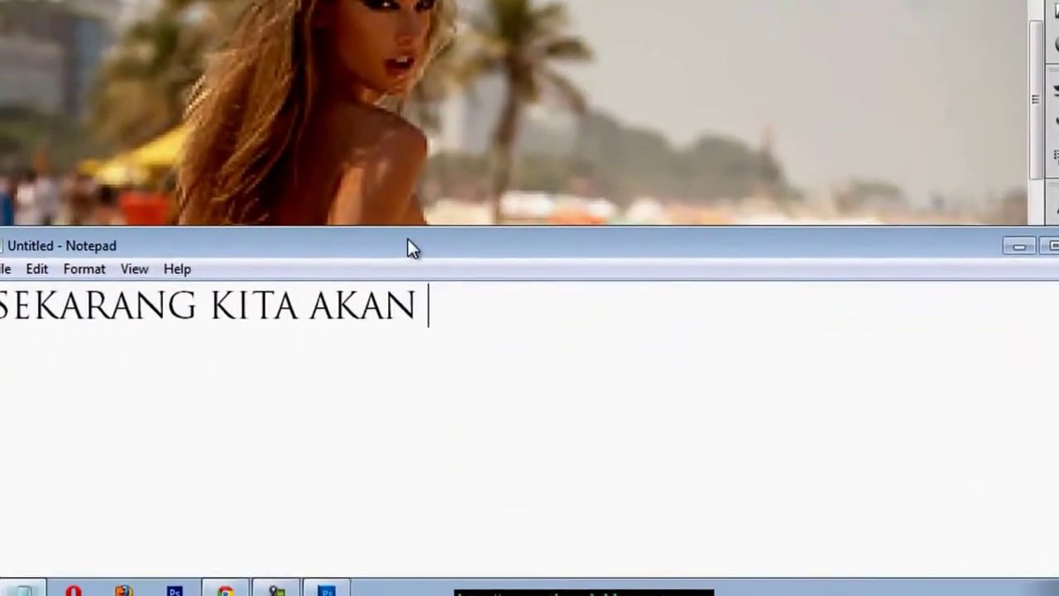
type("MENYELEJK")
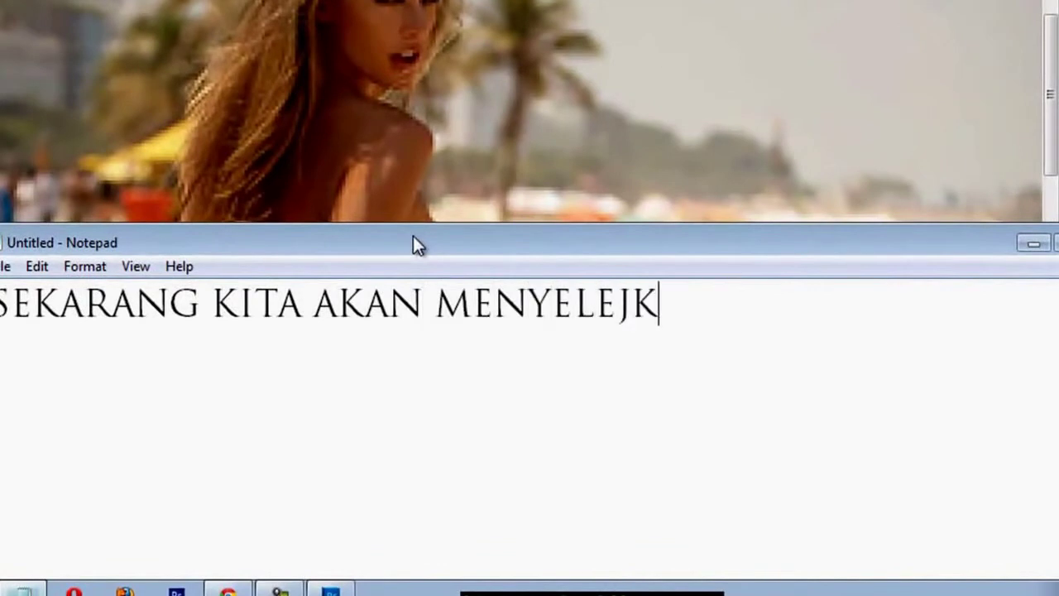
key("BackSpace")
key("BackSpace")
type("KSI ")
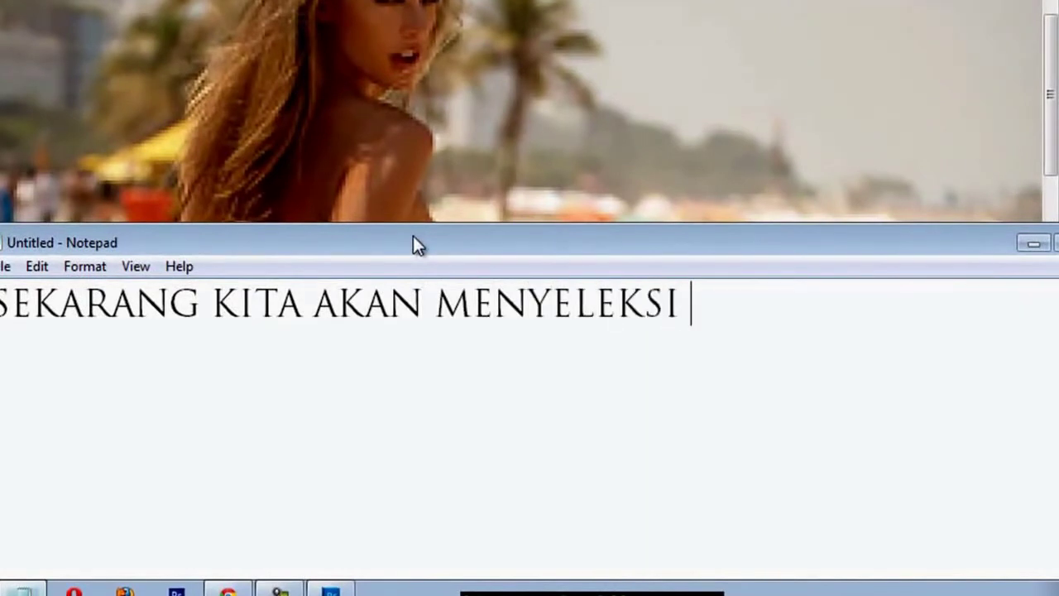
type("FOTO")
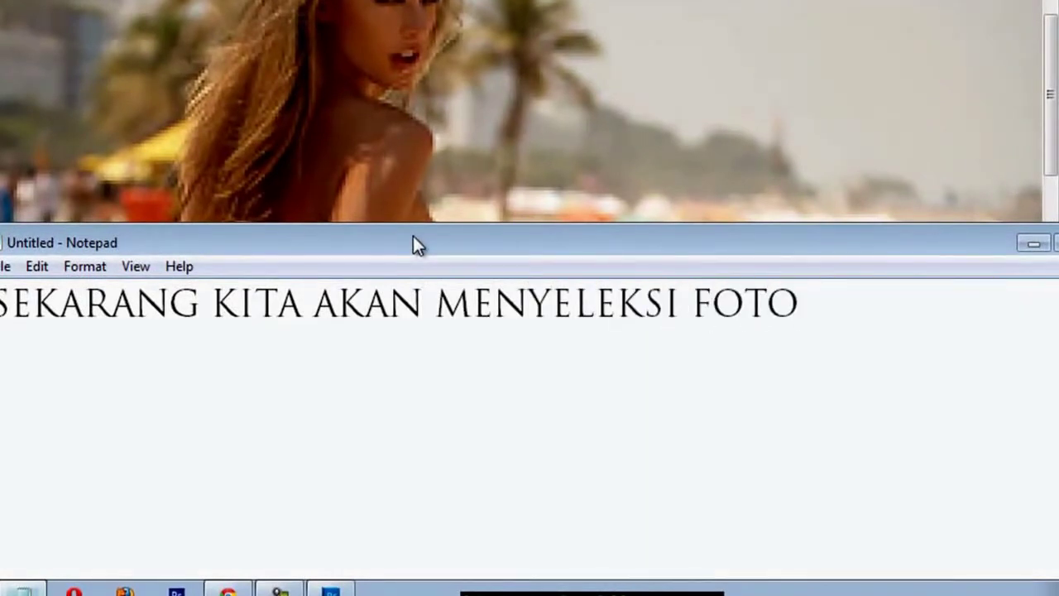
key("Return")
type("CEWE SE")
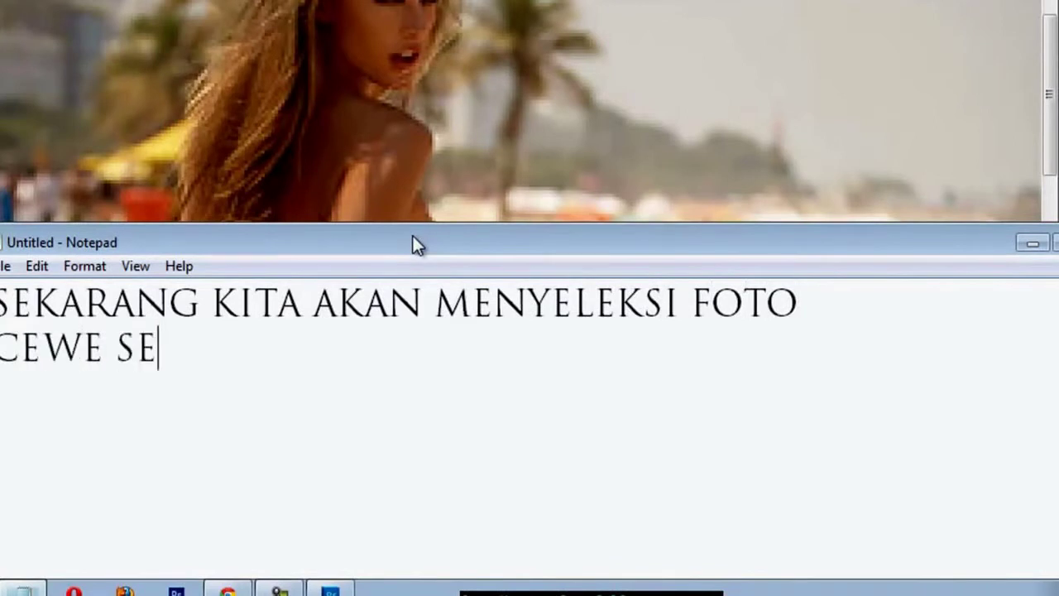
type("KSIO")
key("BackSpace")
type("IN")
type("I ")
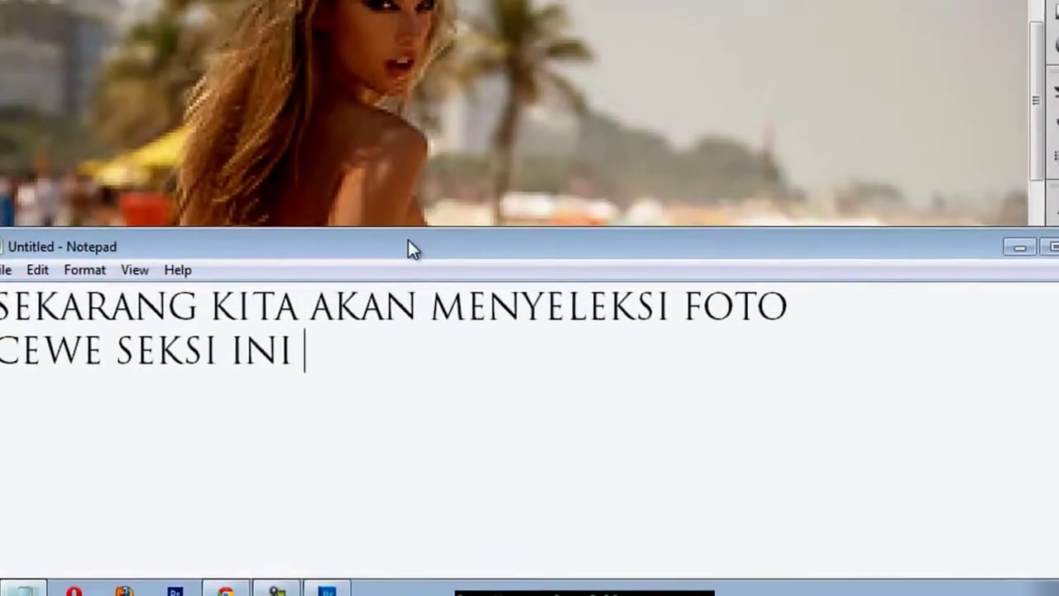
type("....")
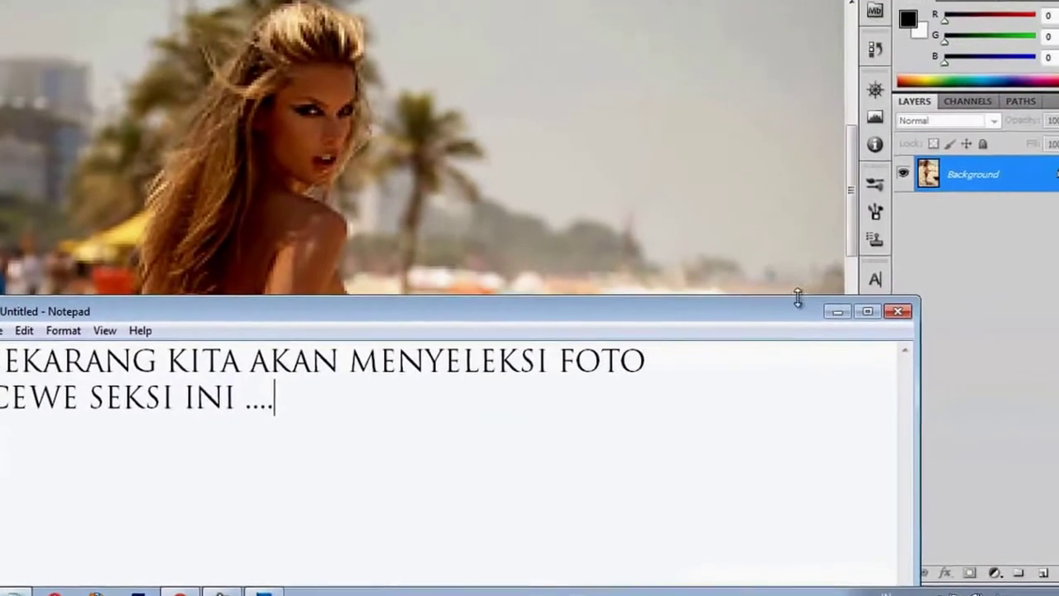
Hide Notepad and switch to the Quick Selection Tool with a 35 px brush.
left_click(837, 311)
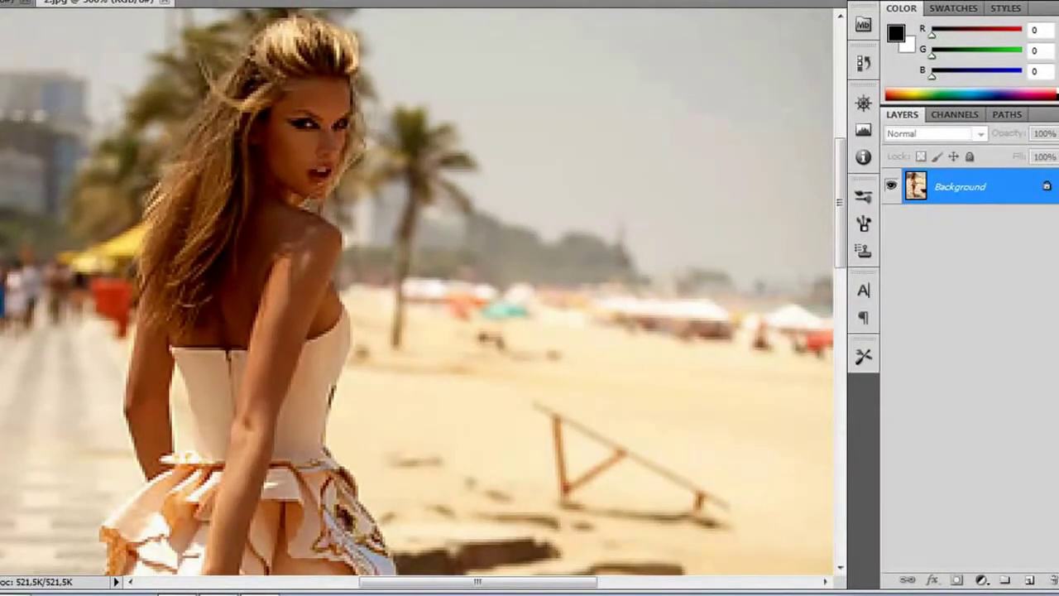
right_click(0, 83)
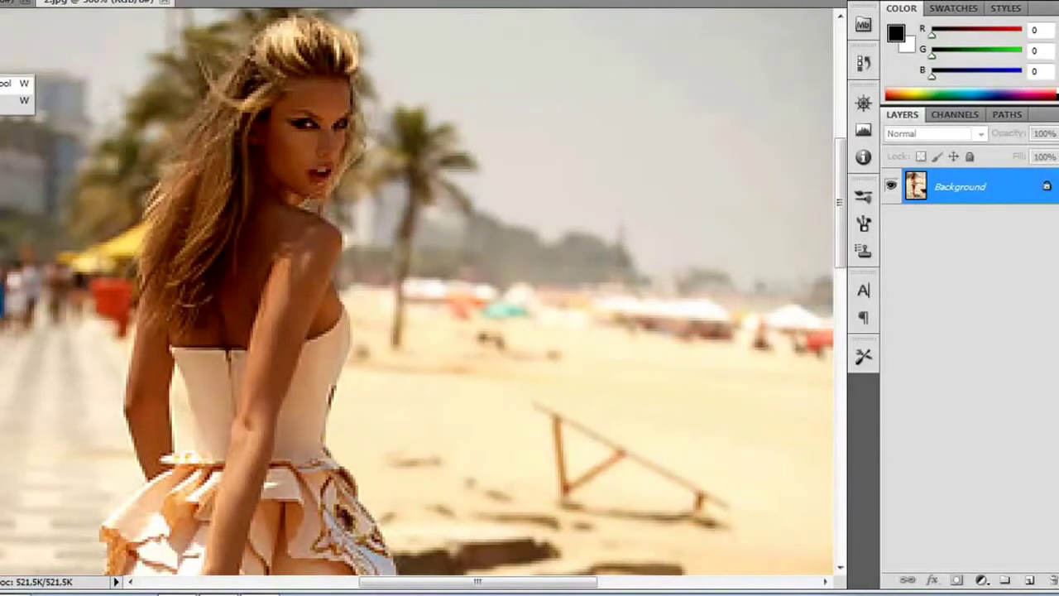
left_click(8, 100)
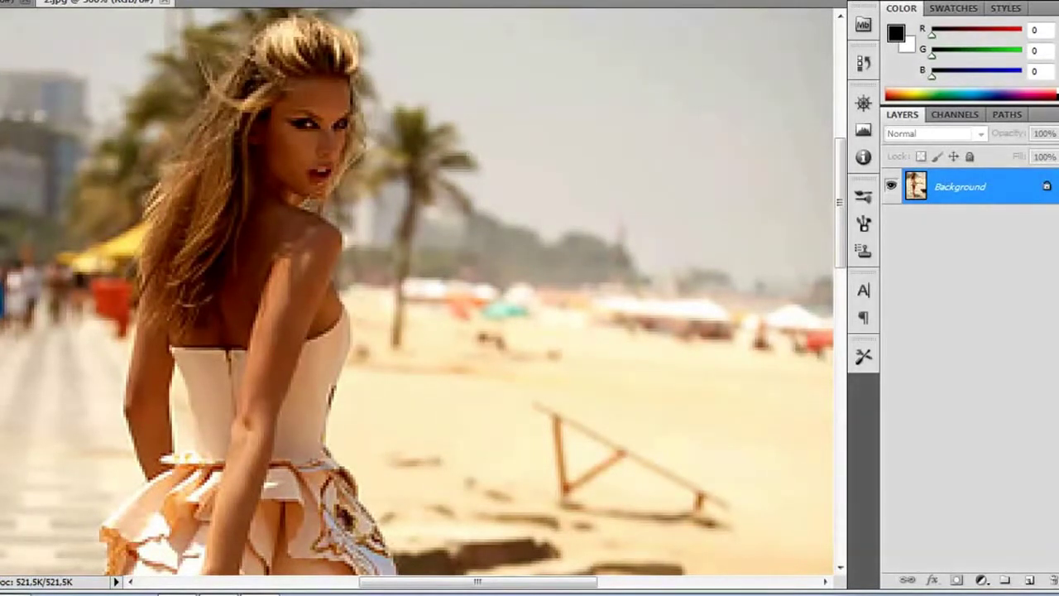
right_click(305, 152)
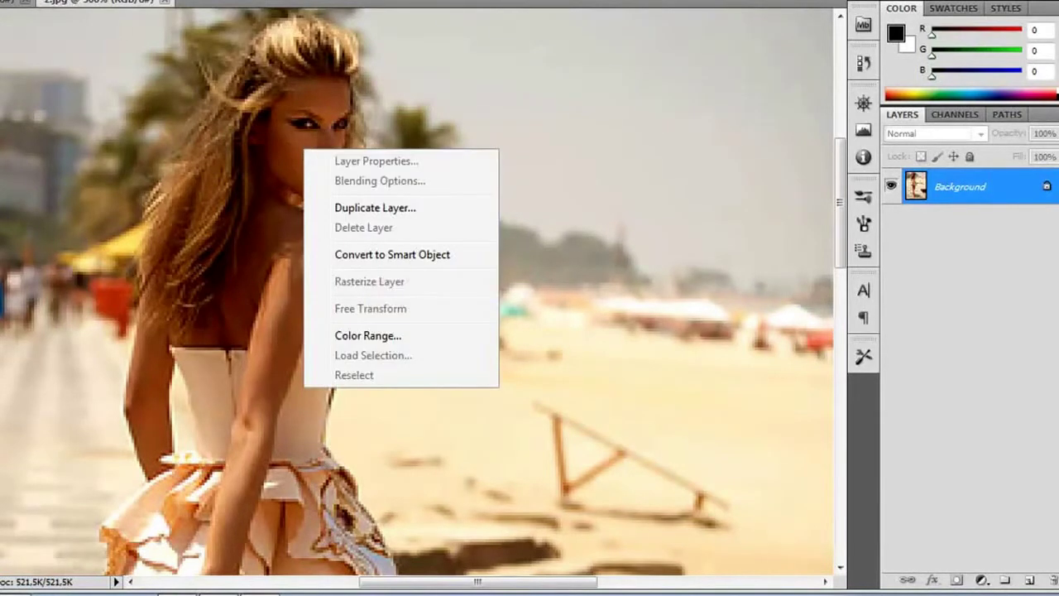
key("Escape")
right_click(15, 35)
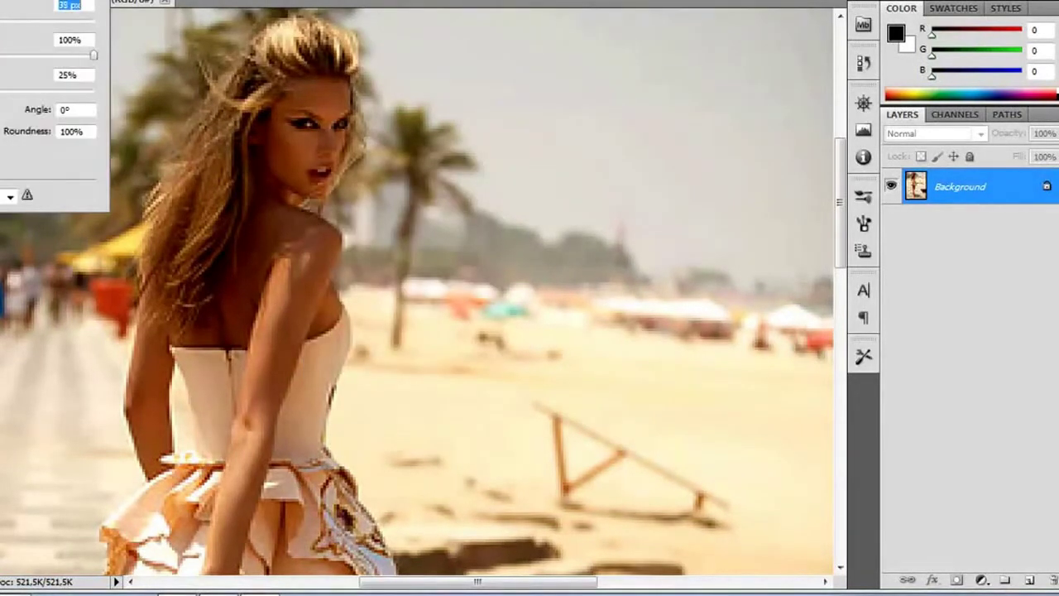
Paint a quick selection over the woman's head, hair, legs, red shoes and skirt ruffles.
key("Return")
mouse_move(344, 84)
left_mouse_down()
mouse_move(252, 151)
mouse_move(245, 250)
mouse_move(280, 360)
left_mouse_up()
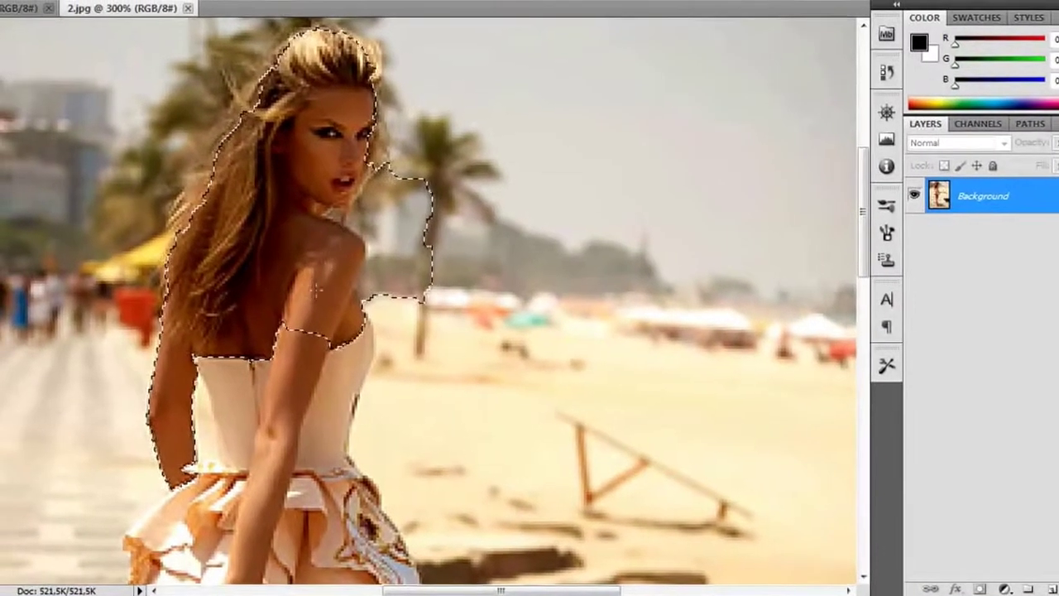
mouse_move(893, 237)
left_mouse_down()
mouse_move(900, 272)
mouse_move(876, 395)
left_mouse_up()
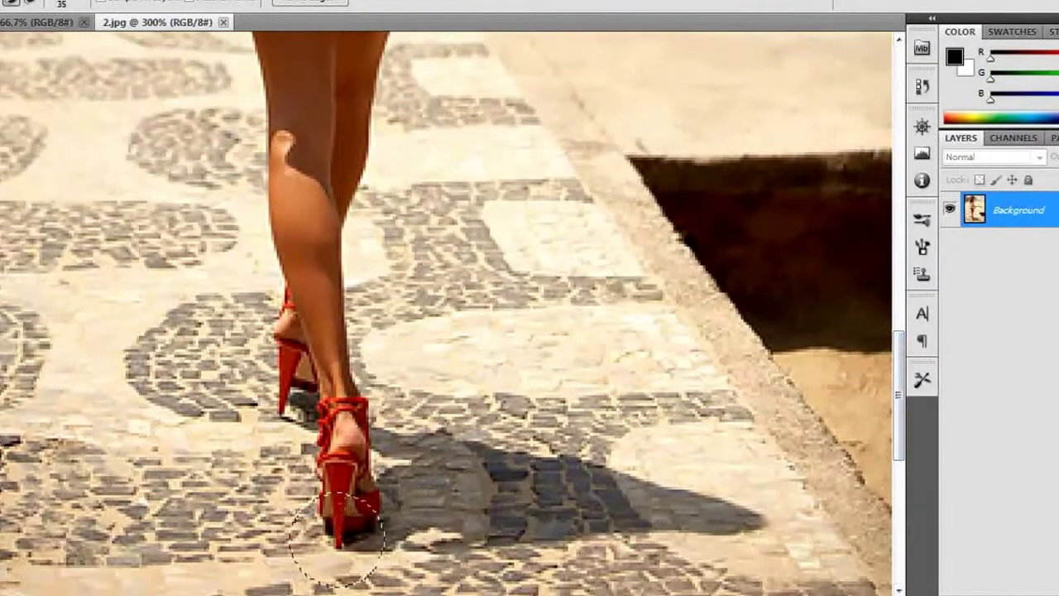
left_click_drag(337, 537, 401, 424)
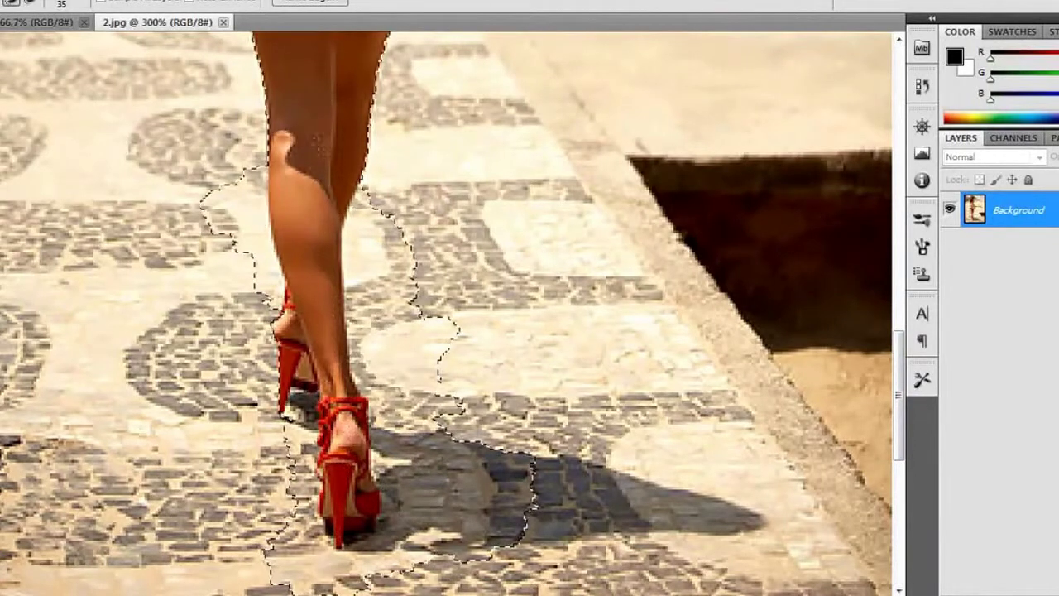
left_click(85, 5)
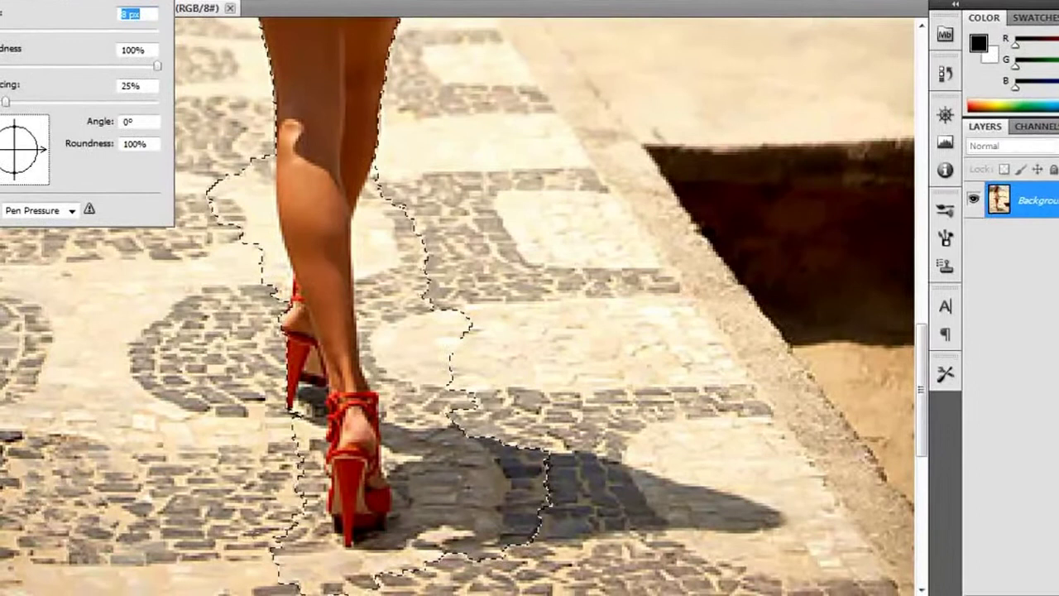
key("Return")
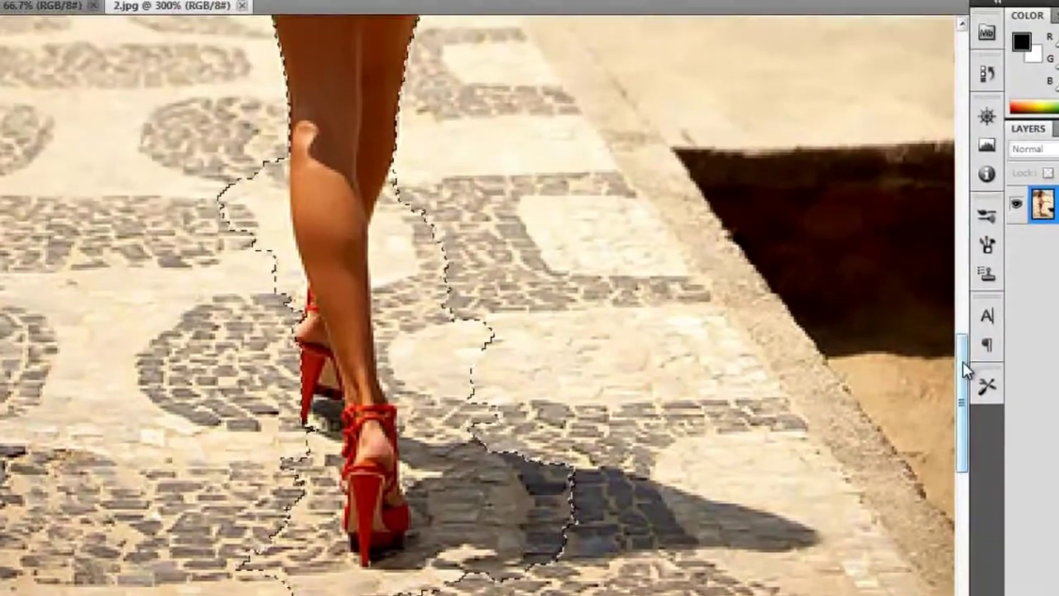
left_click_drag(954, 356, 951, 262)
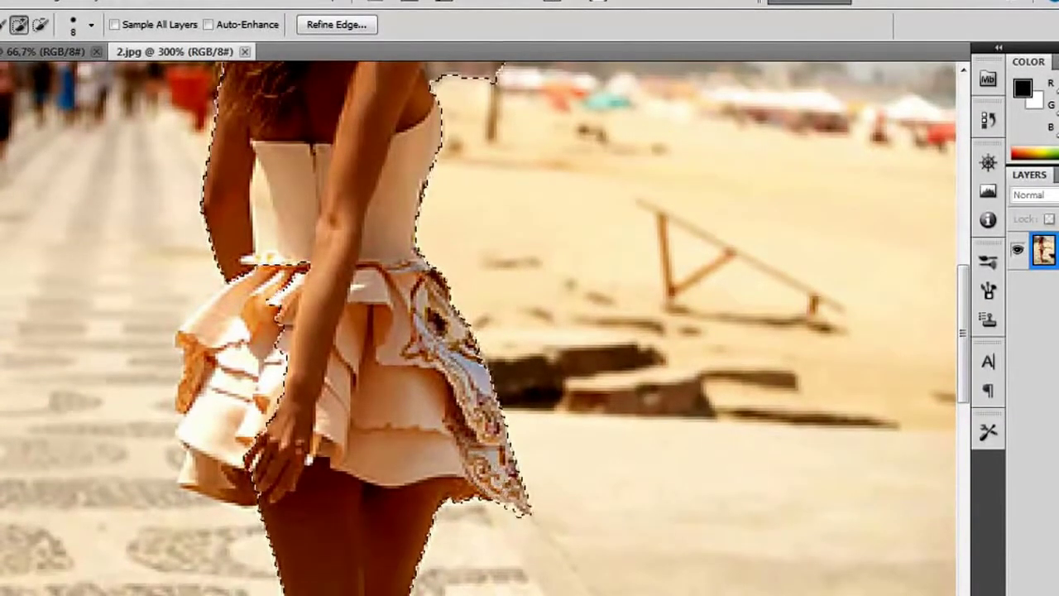
left_click_drag(257, 397, 213, 424)
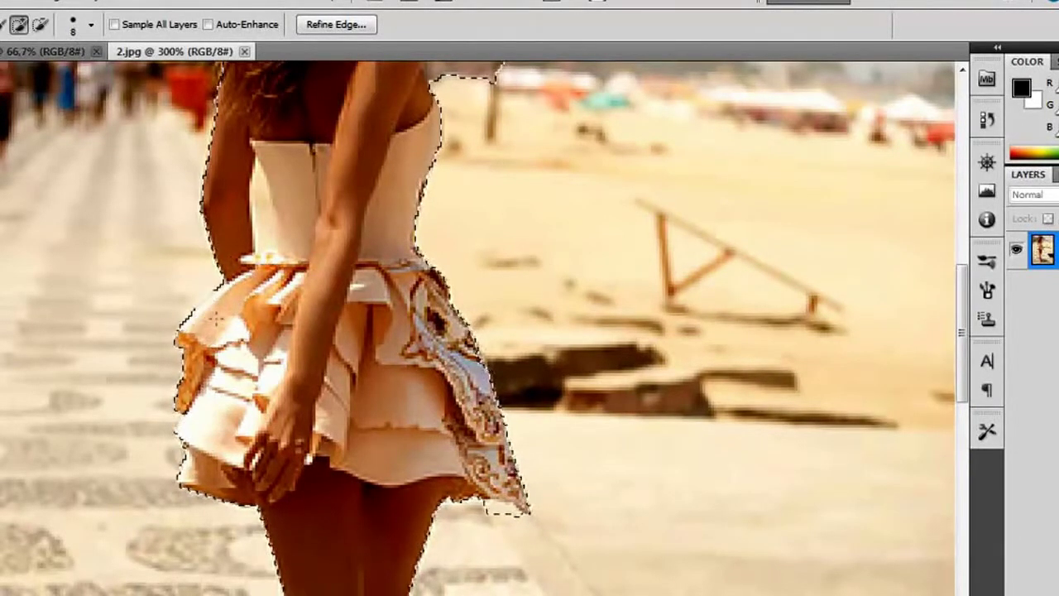
key("ctrl+d")
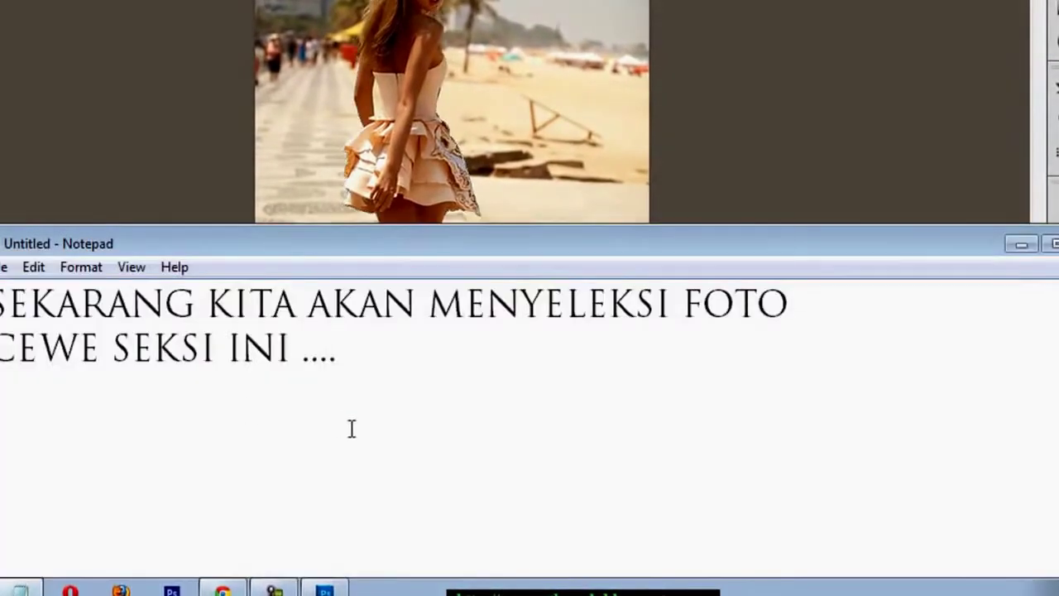
Replace the note with 'SETELAH SELESAI MENYELEKSI ... KITA PINDAH FOTO CEWE SEKSINYA KE BACKGROUND'.
key("ctrl+a")
type("S")
type("LAH")
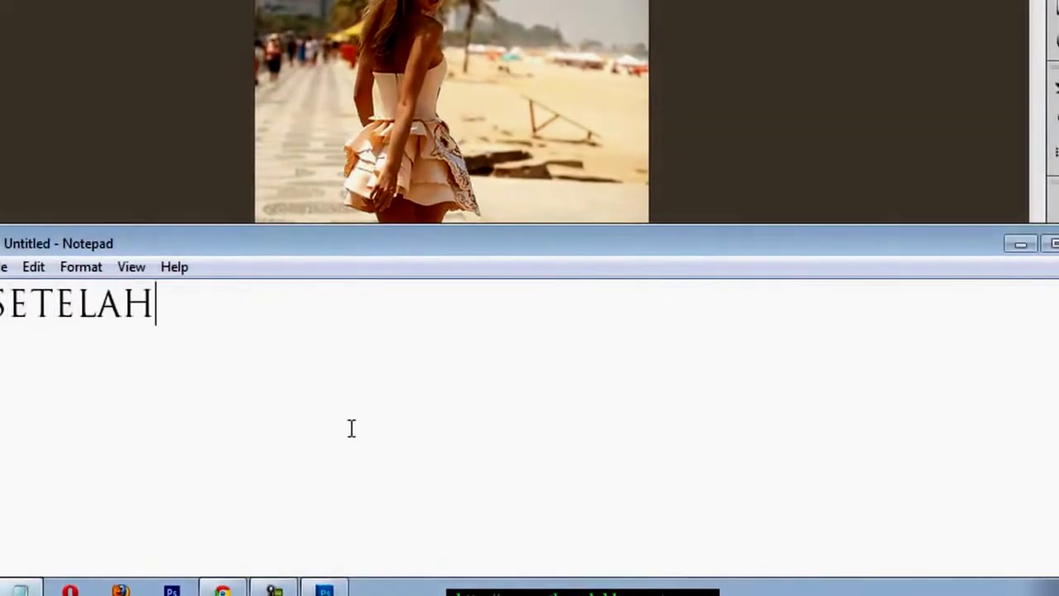
type(" SELESAI MEN")
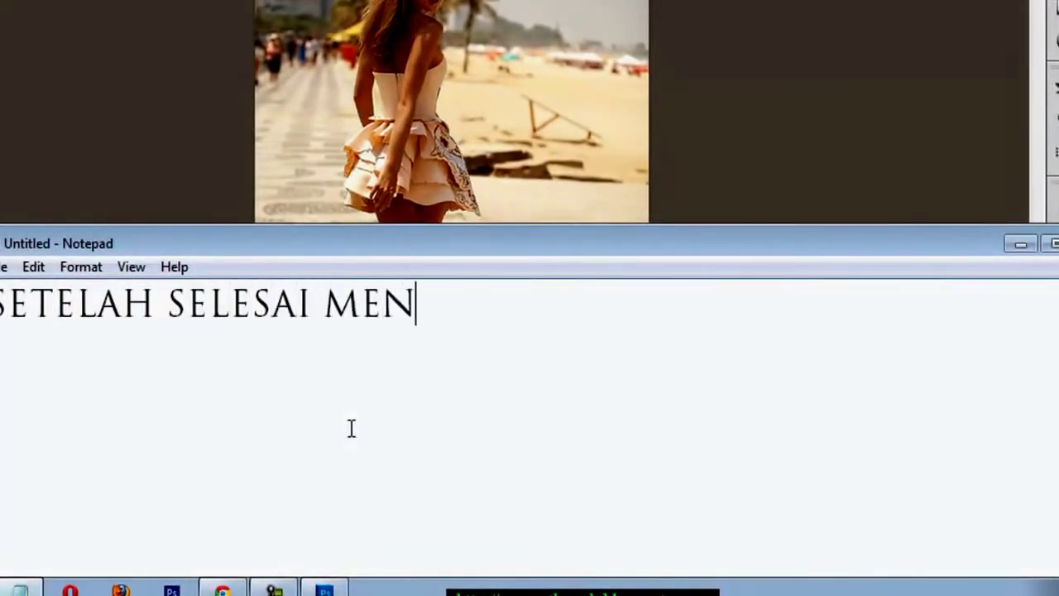
type("YELEKSIO")
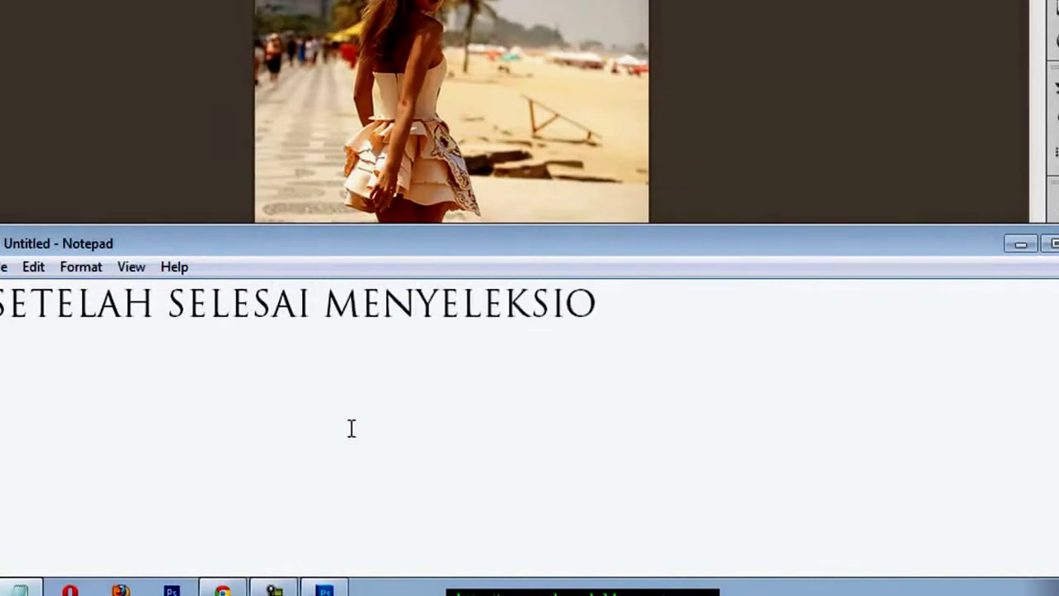
key("BackSpace")
type(" ... KITA")
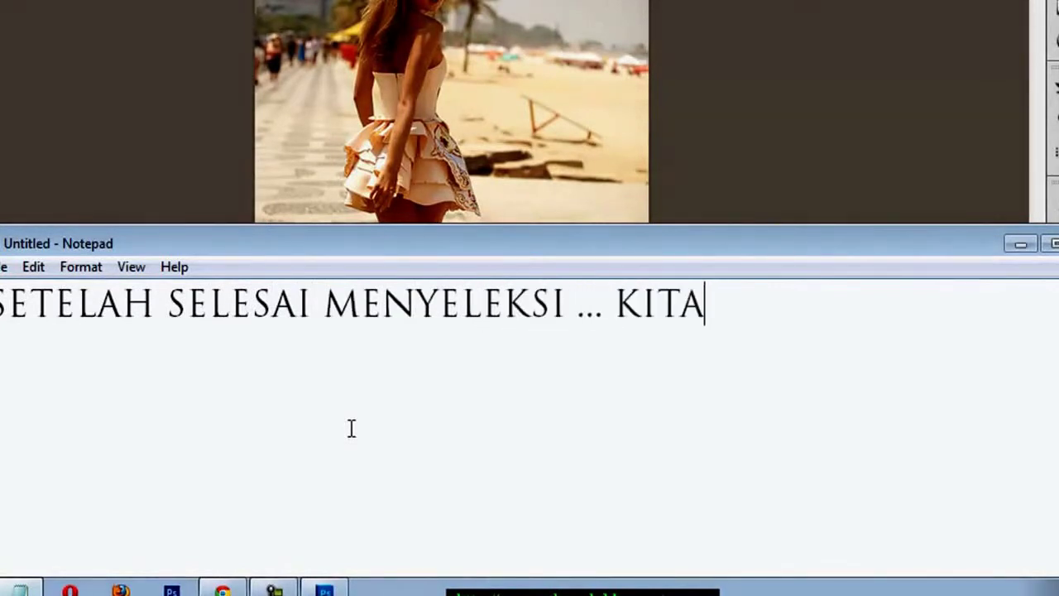
type(" PINDAH FOTO")
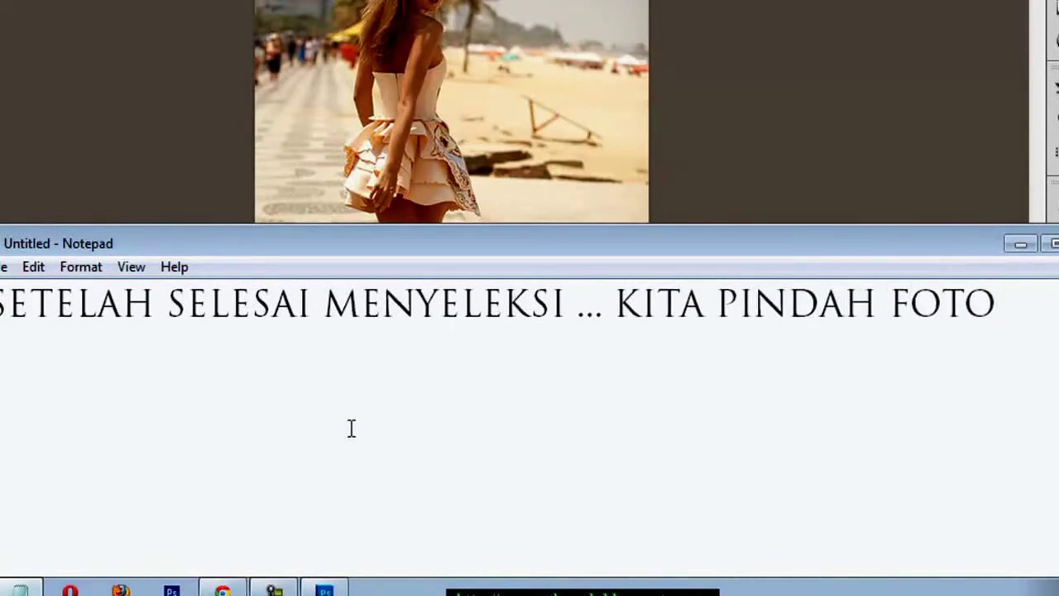
type("EWE SE")
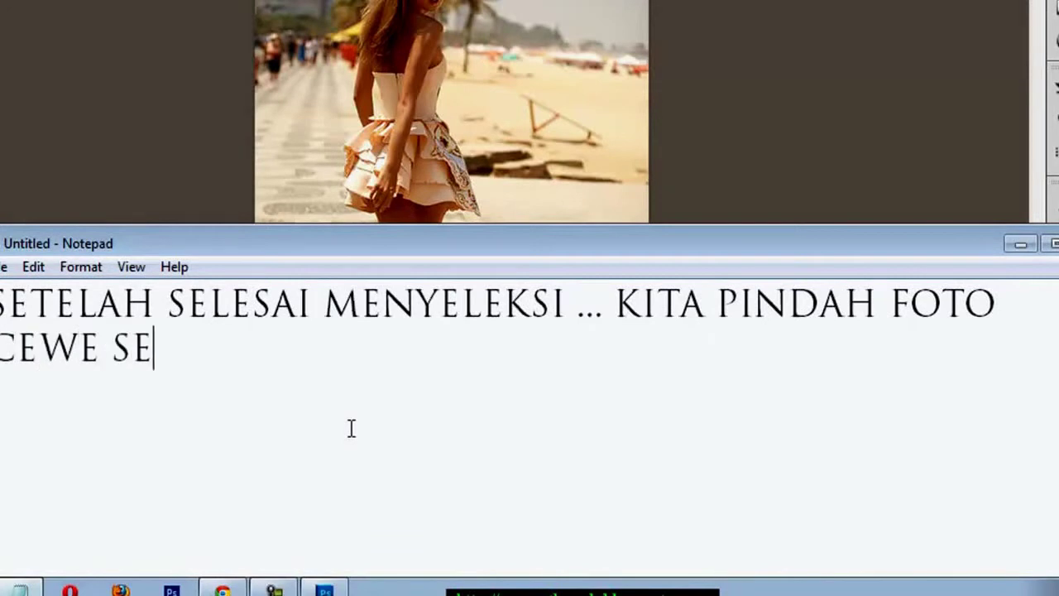
type("F")
key("BackSpace")
type("BACKGROUND")
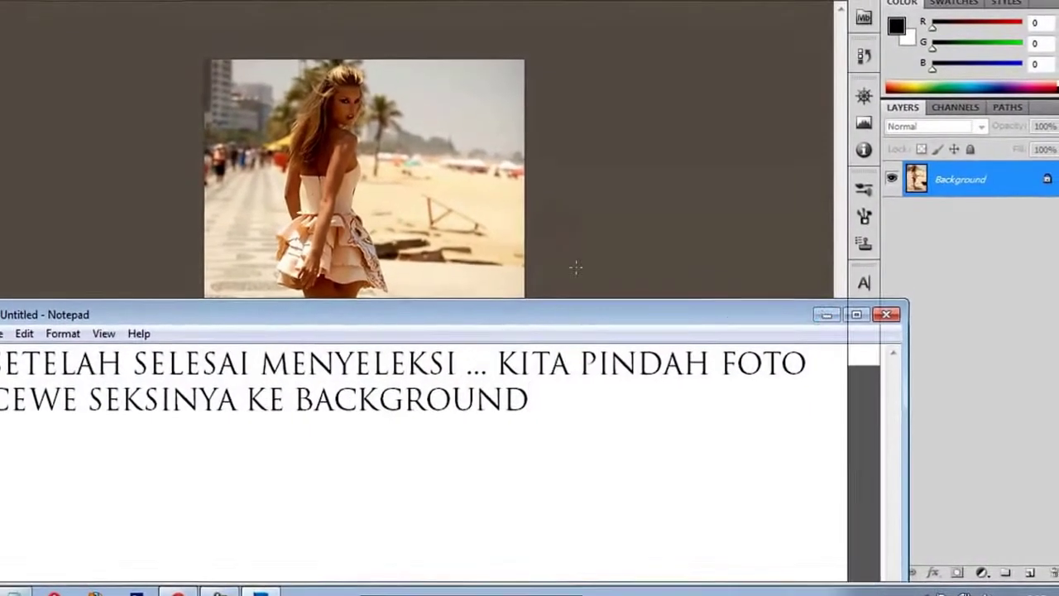
Drag the selected woman from the beach photo into the middle of the flower field.
left_click(576, 267)
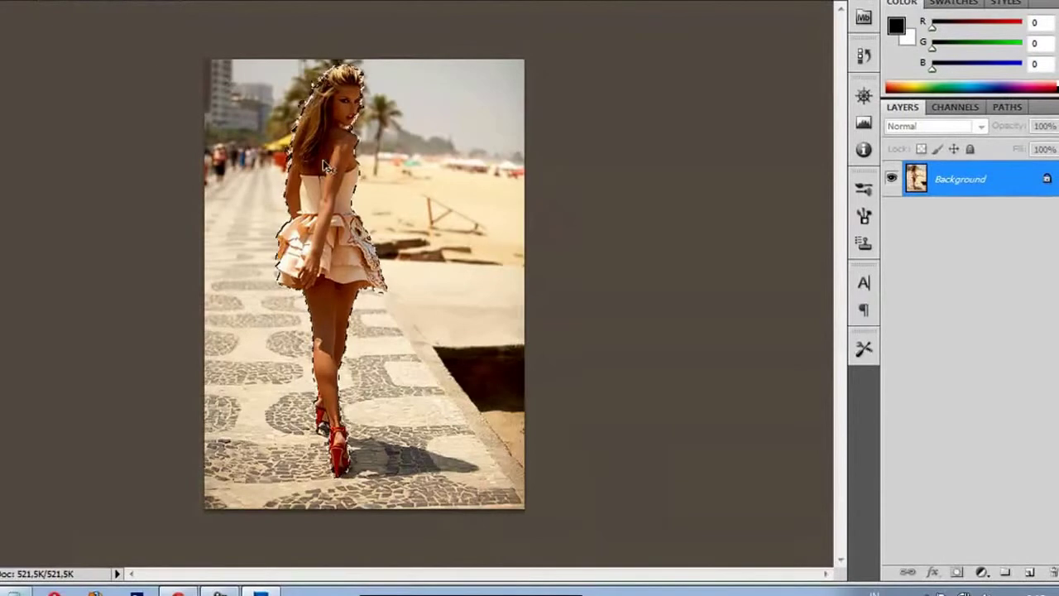
left_click_drag(325, 165, 143, 64)
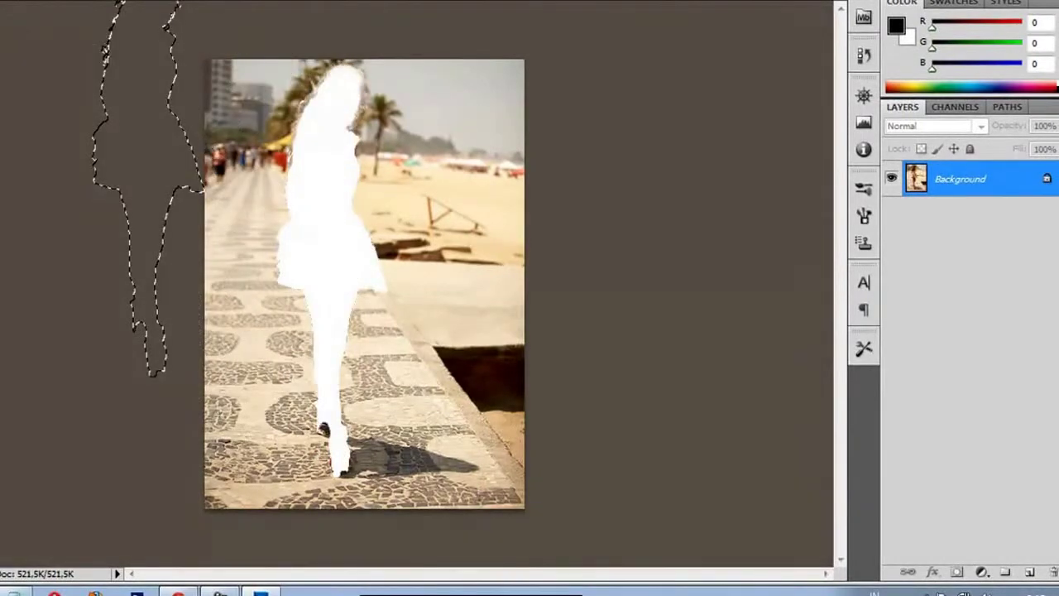
key("ctrl+Tab")
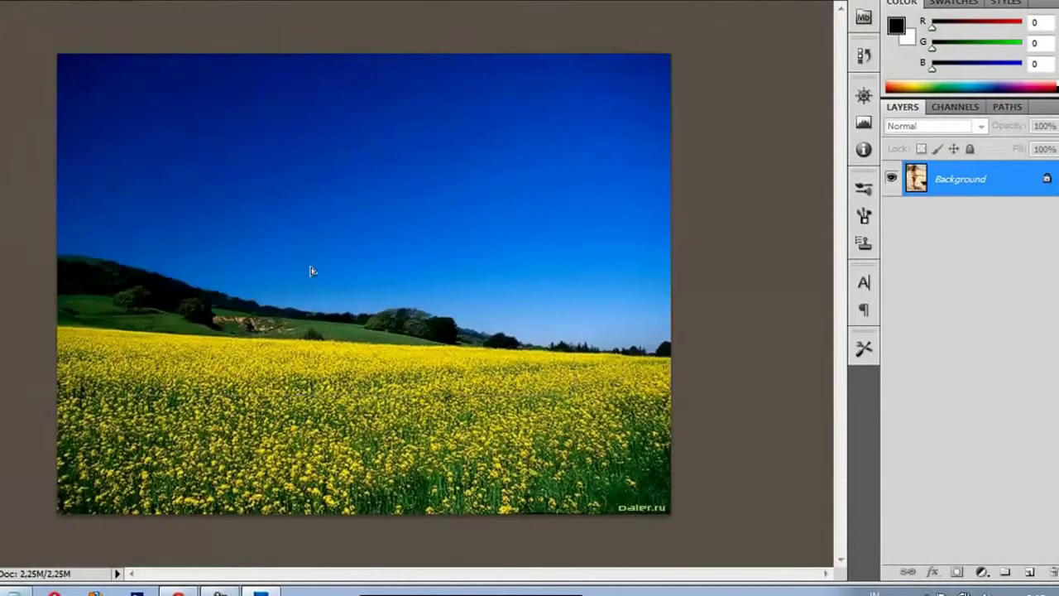
left_click_drag(311, 270, 378, 308)
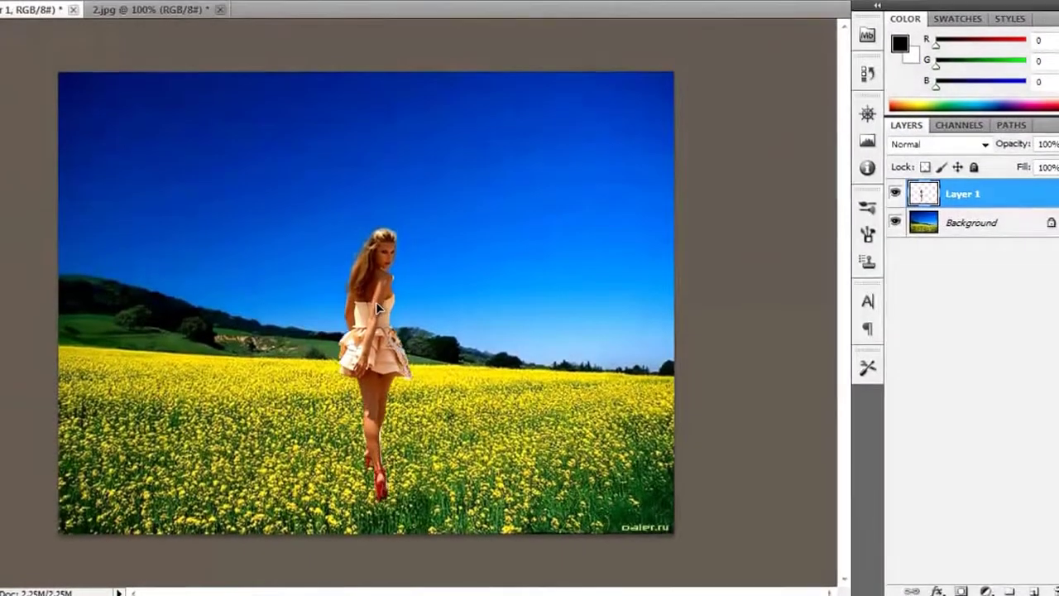
Zoom in on the woman's head and hair against the sky.
scroll(377, 309, "up", 2)
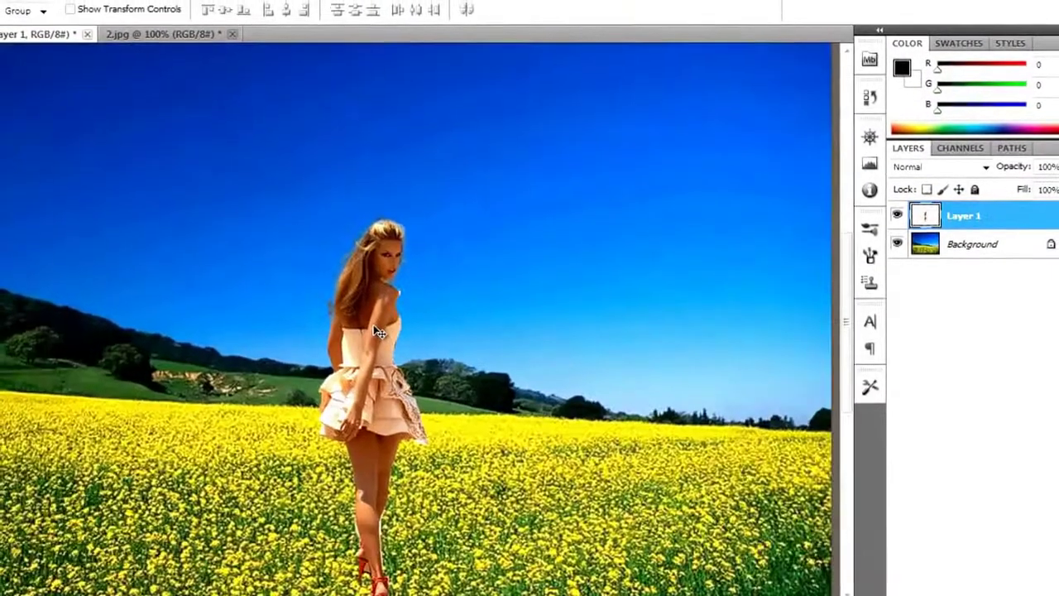
scroll(379, 331, "up", 3)
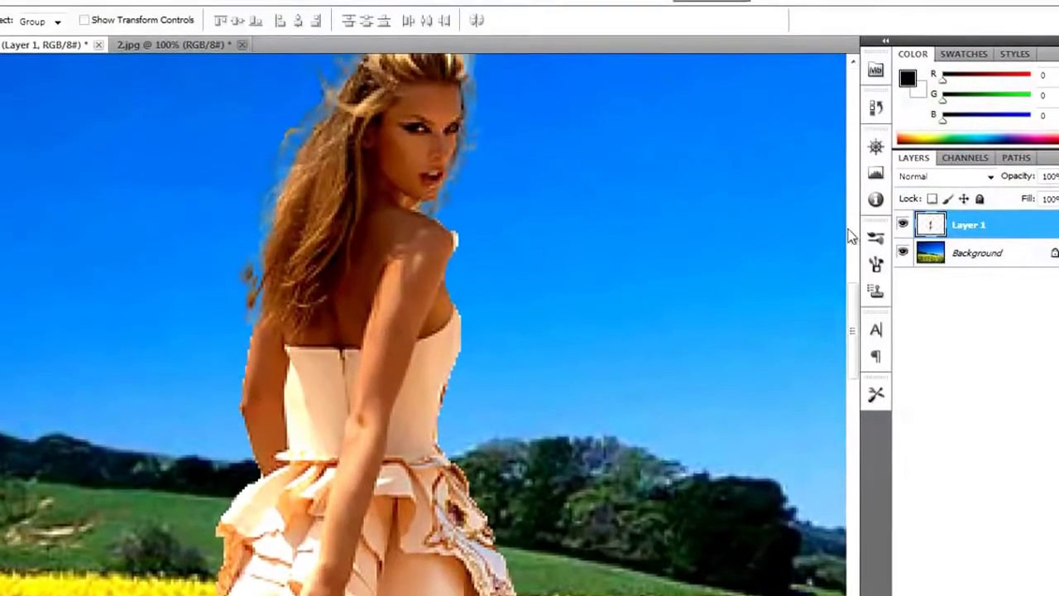
scroll(535, 208, "up", 3)
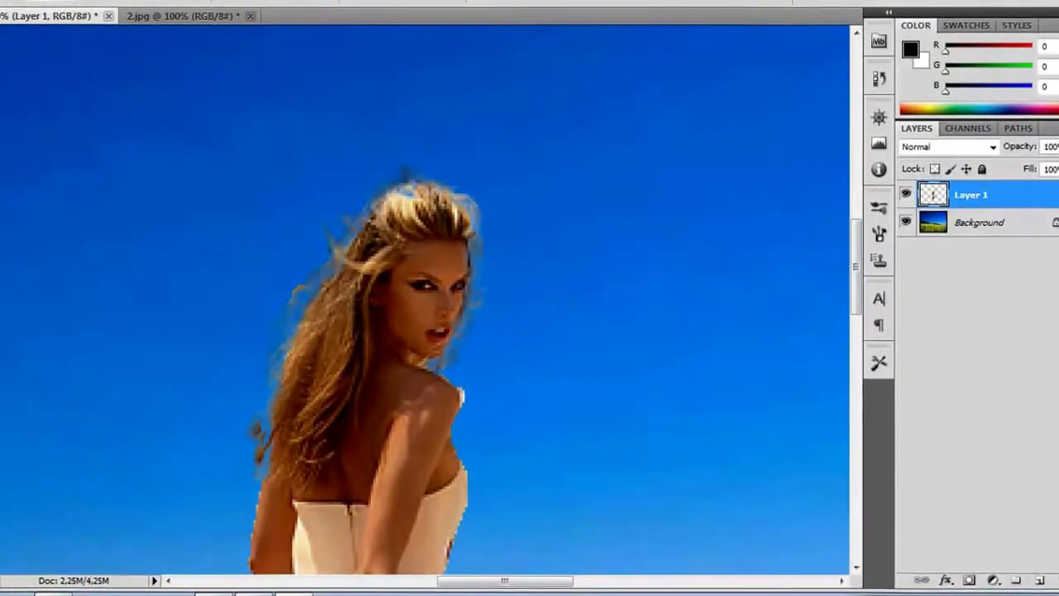
Smudge along the woman's hair edges with a 24 px Smudge Tool brush.
right_click(2, 281)
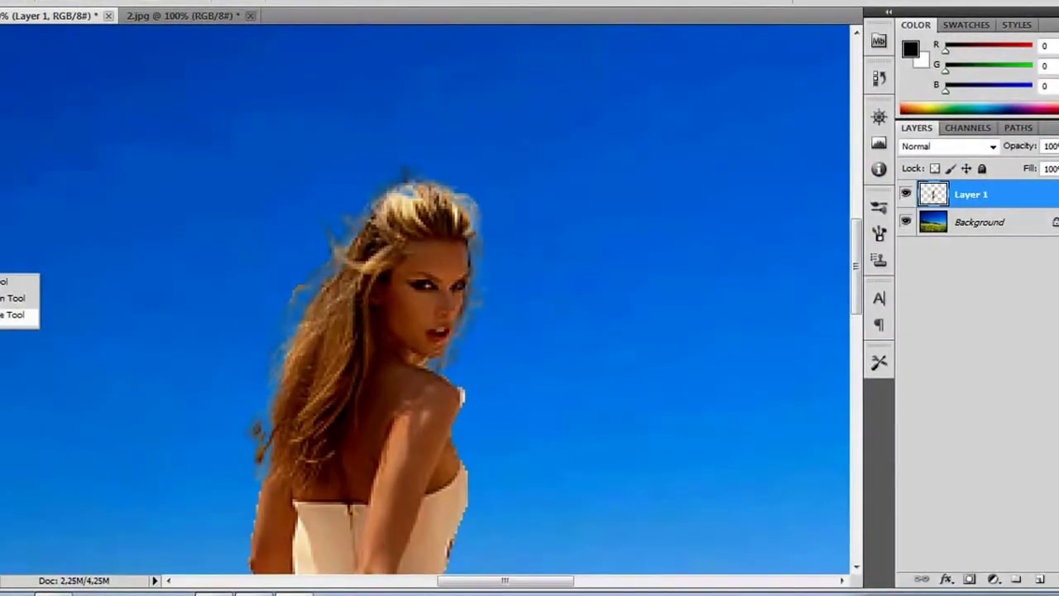
left_click(10, 314)
right_click(352, 158)
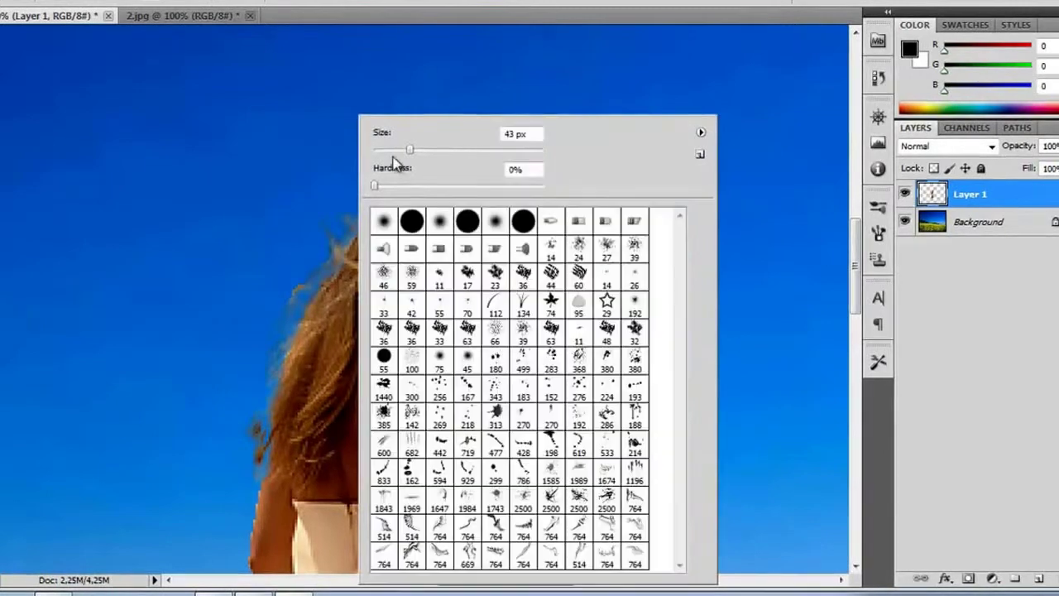
key("Return")
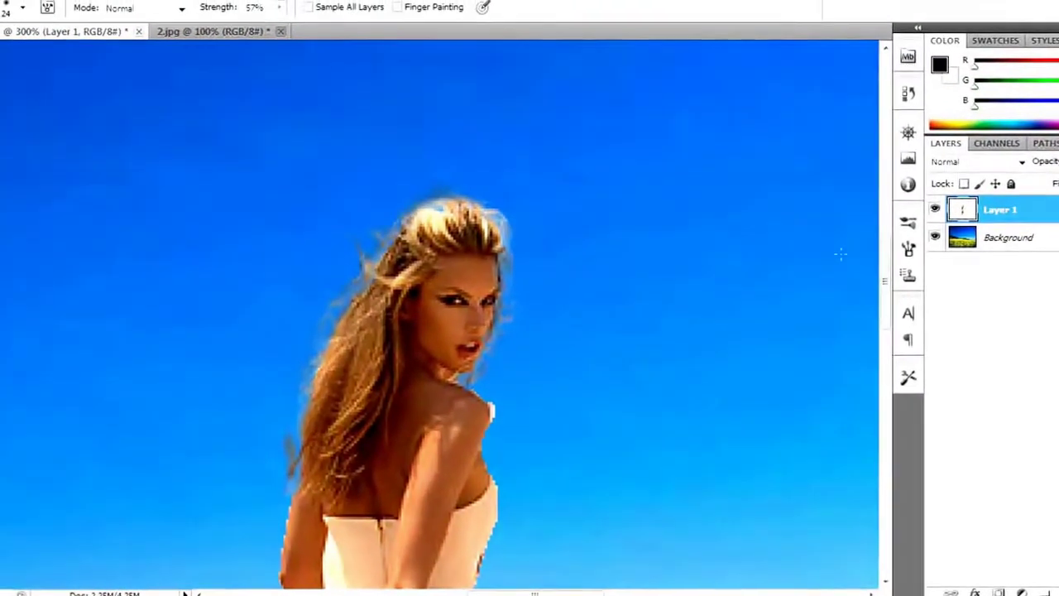
mouse_move(885, 303)
left_mouse_down()
mouse_move(860, 438)
mouse_move(886, 451)
left_mouse_up()
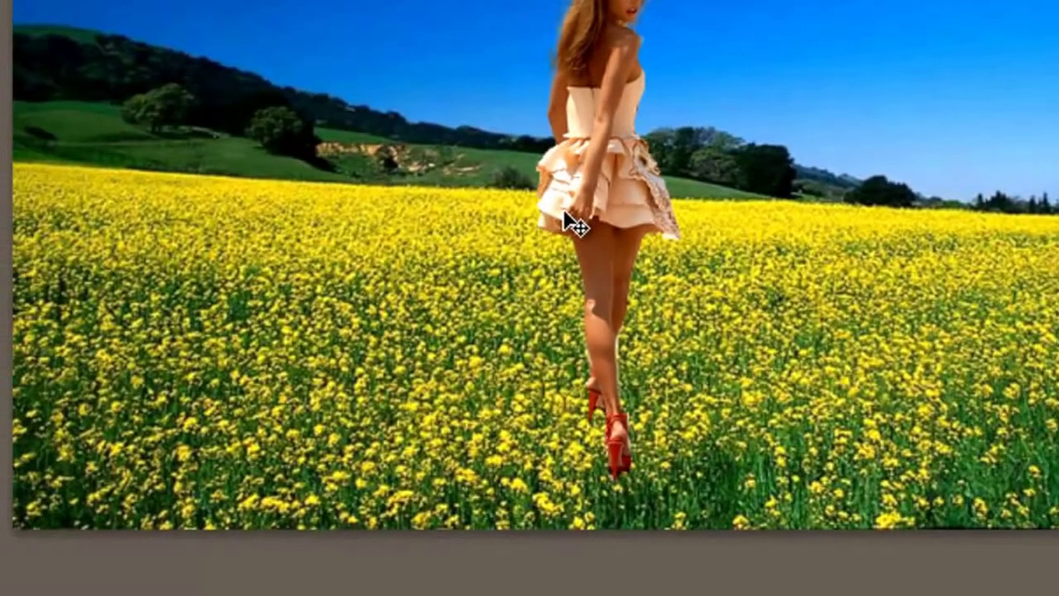
Free-transform the woman layer to shift her slightly left in the field.
key("ctrl+t")
mouse_move(639, 207)
left_mouse_down()
mouse_move(592, 211)
mouse_move(594, 221)
left_mouse_up()
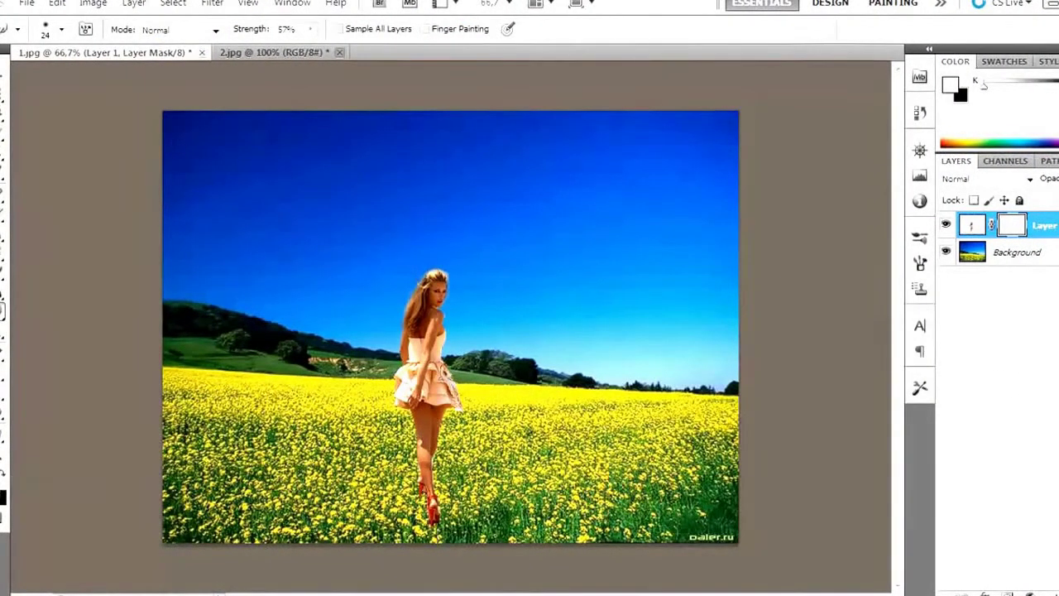
left_click(2, 216)
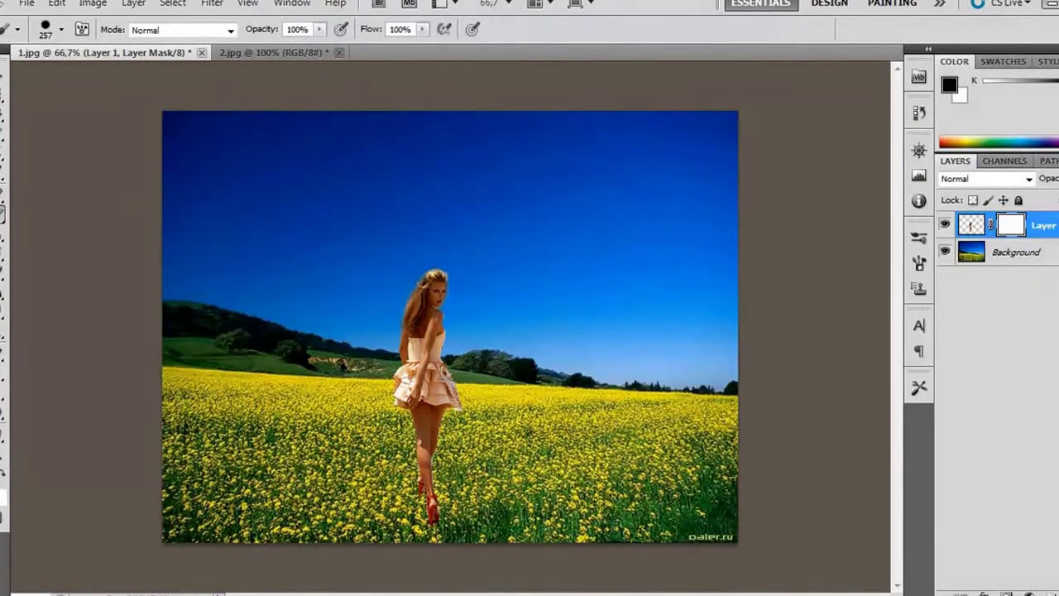
Mask the woman's feet with black grass-blade brush strokes at 57 px, then 81 px.
right_click(387, 284)
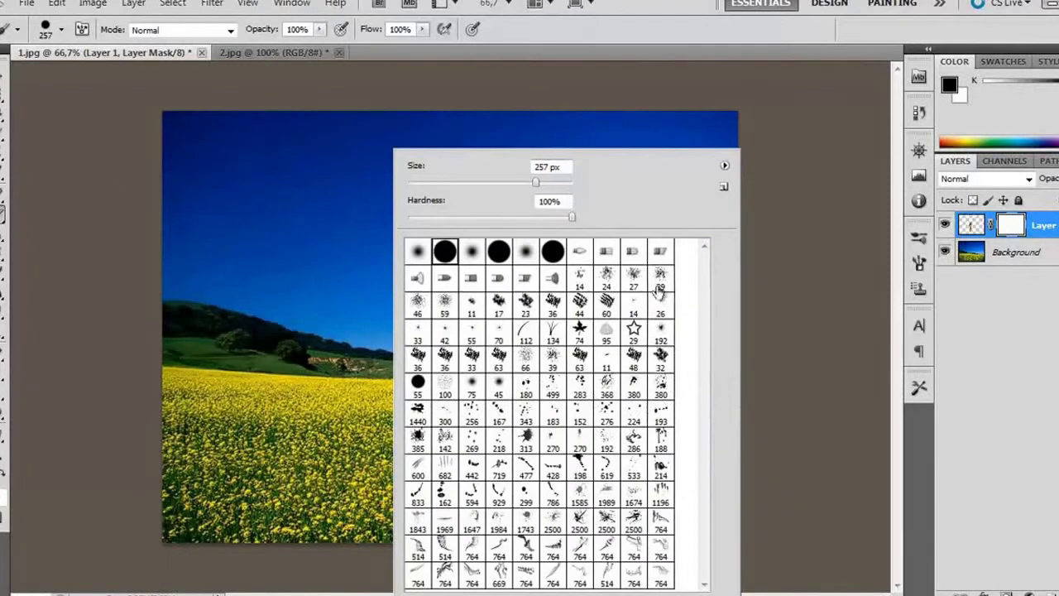
left_click(553, 335)
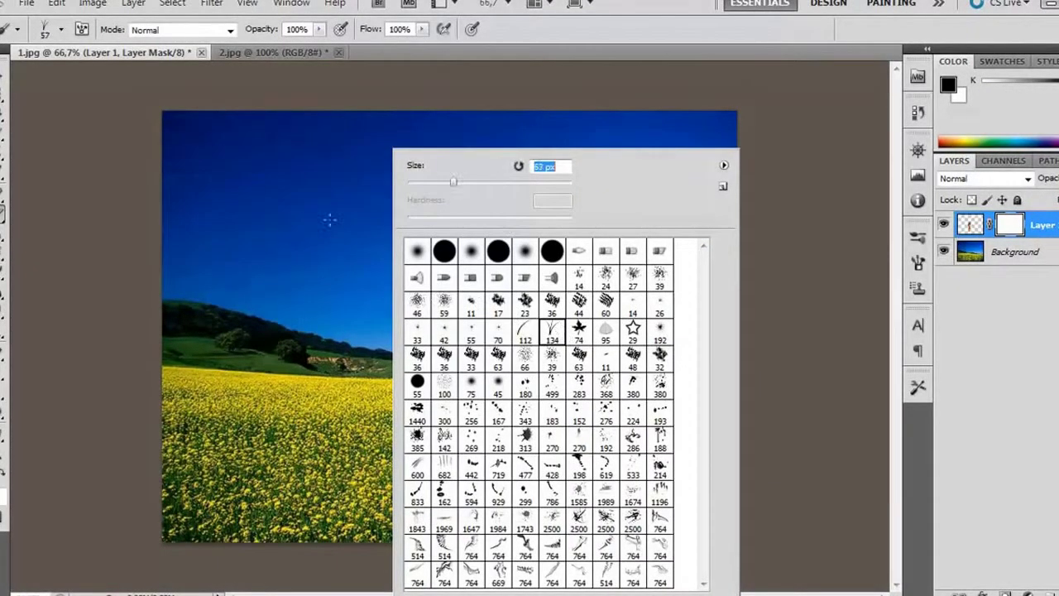
key("Return")
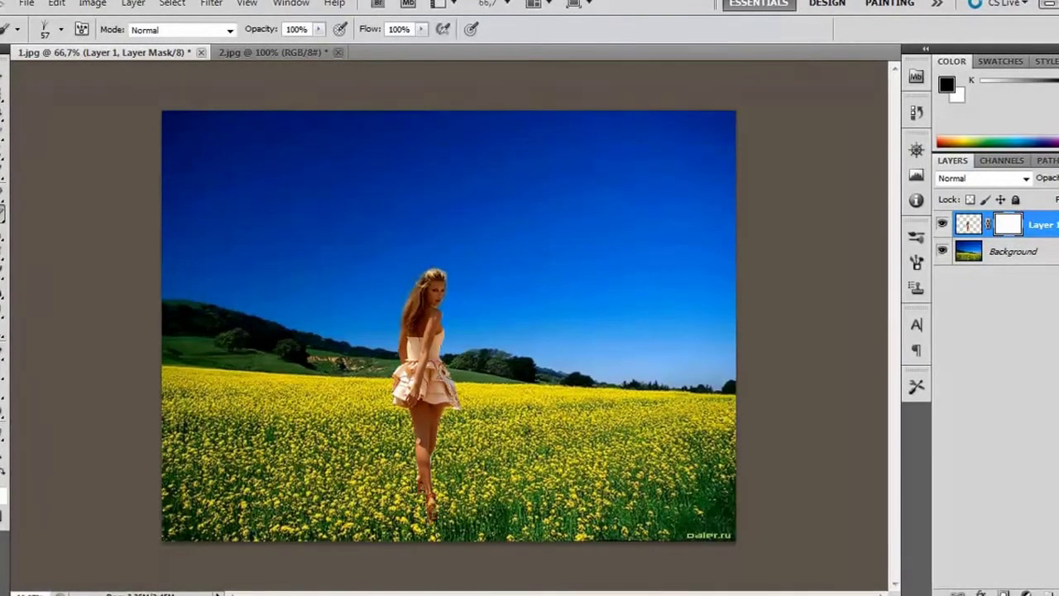
right_click(460, 150)
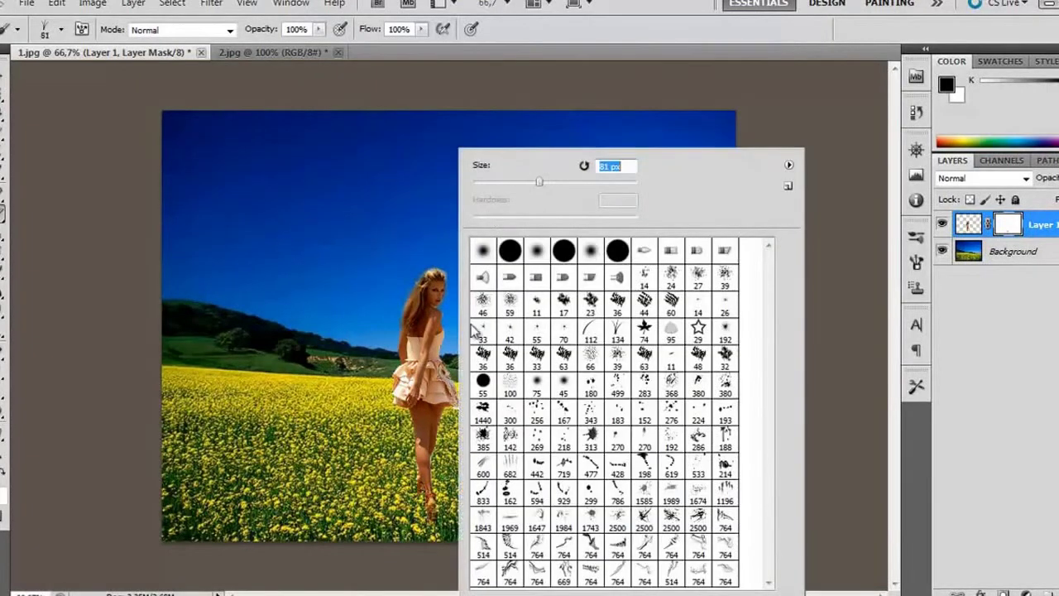
key("Return")
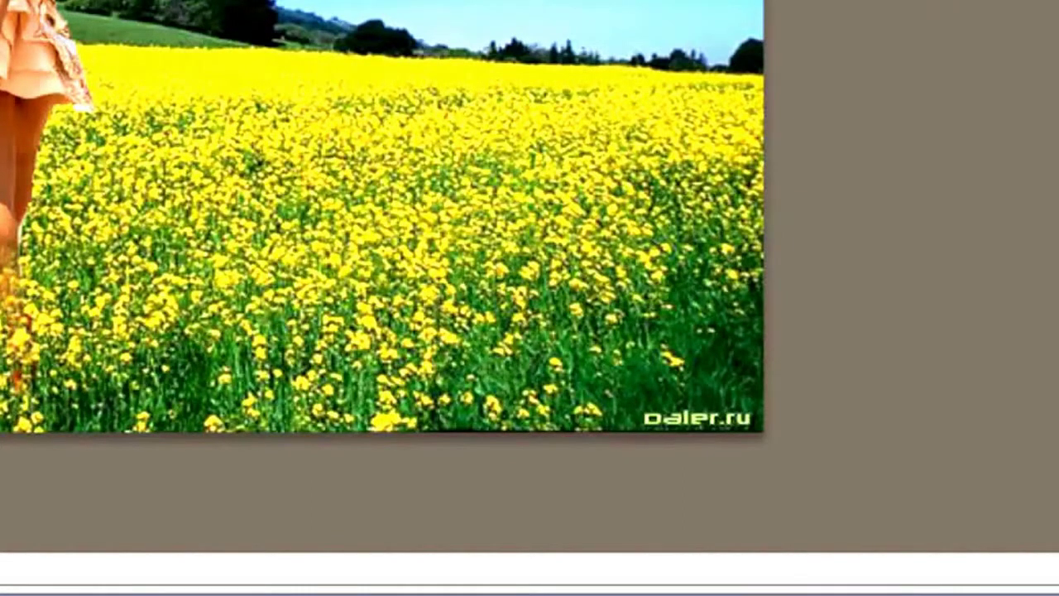
Stretch the woman taller by dragging her bottom transform handle down.
key("ctrl+t")
left_click_drag(10, 400, 10, 447)
key("Return")
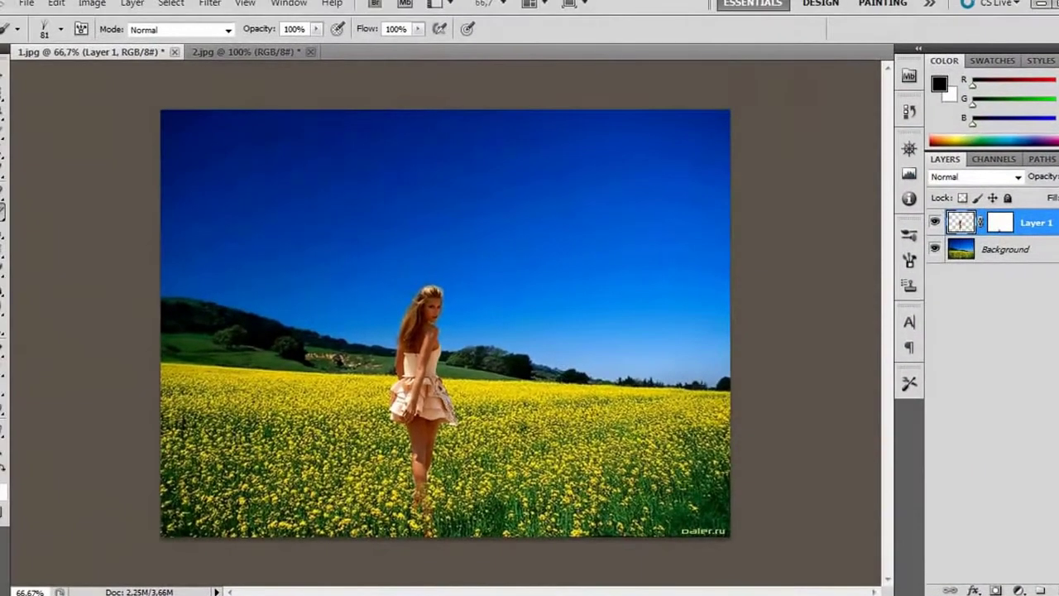
Paint the mask around the lower legs with a 112 px brush, then at 63 px.
right_click(586, 149)
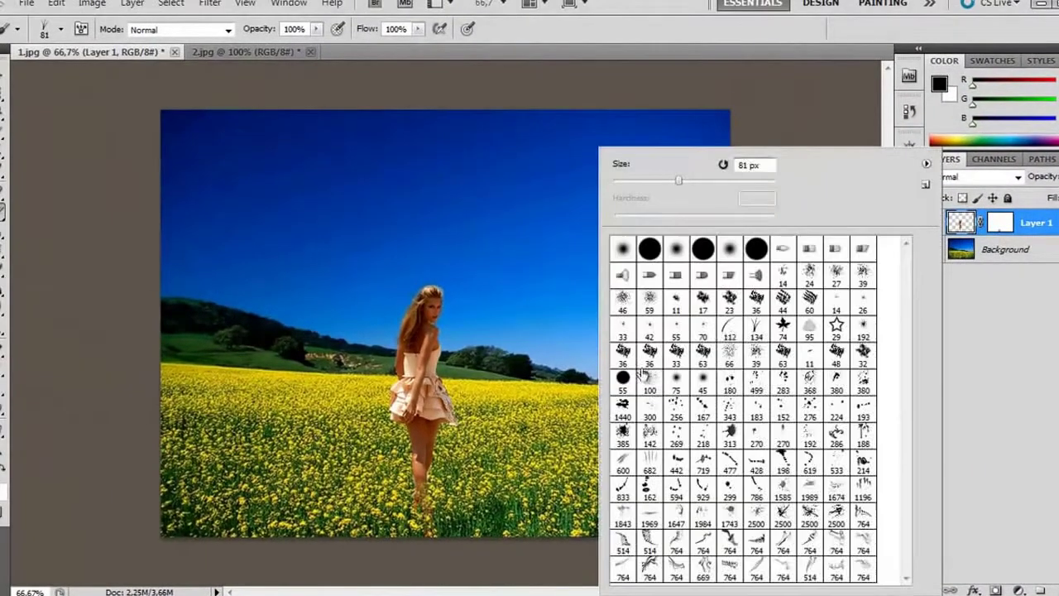
left_click(741, 333)
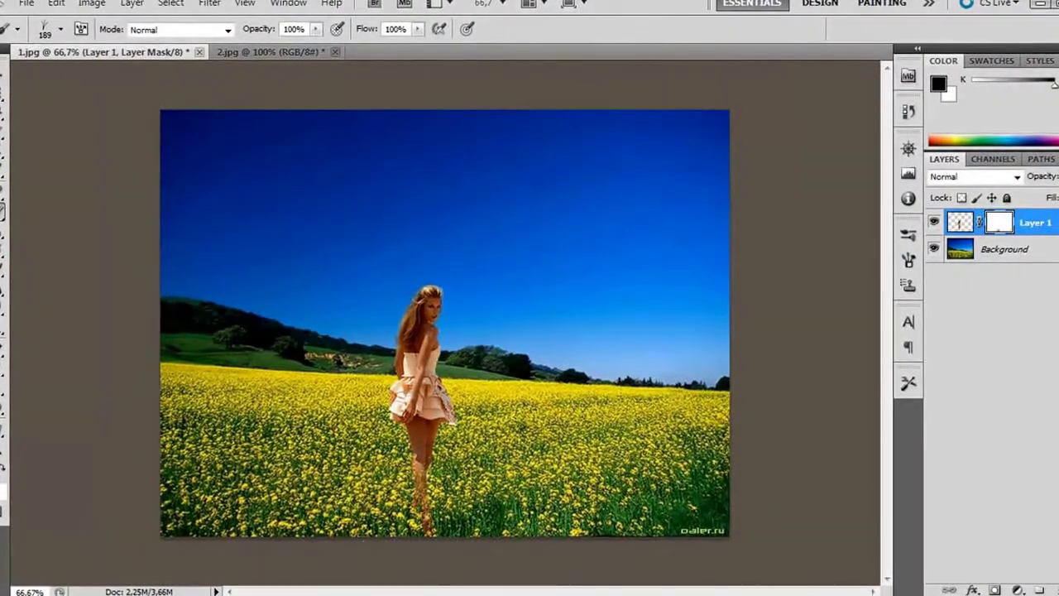
right_click(480, 149)
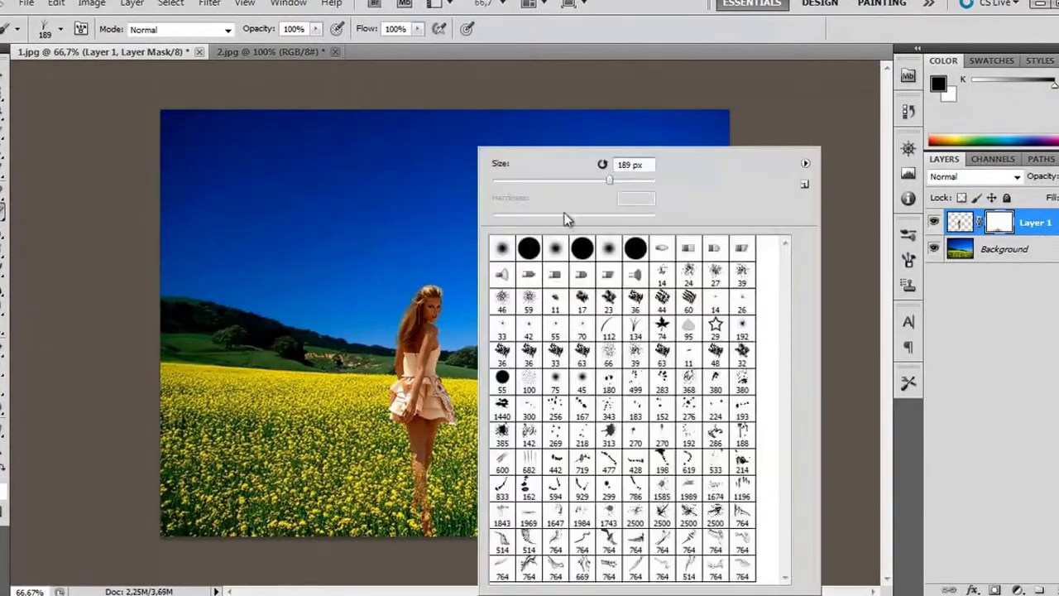
left_click_drag(553, 189, 543, 189)
key("Return")
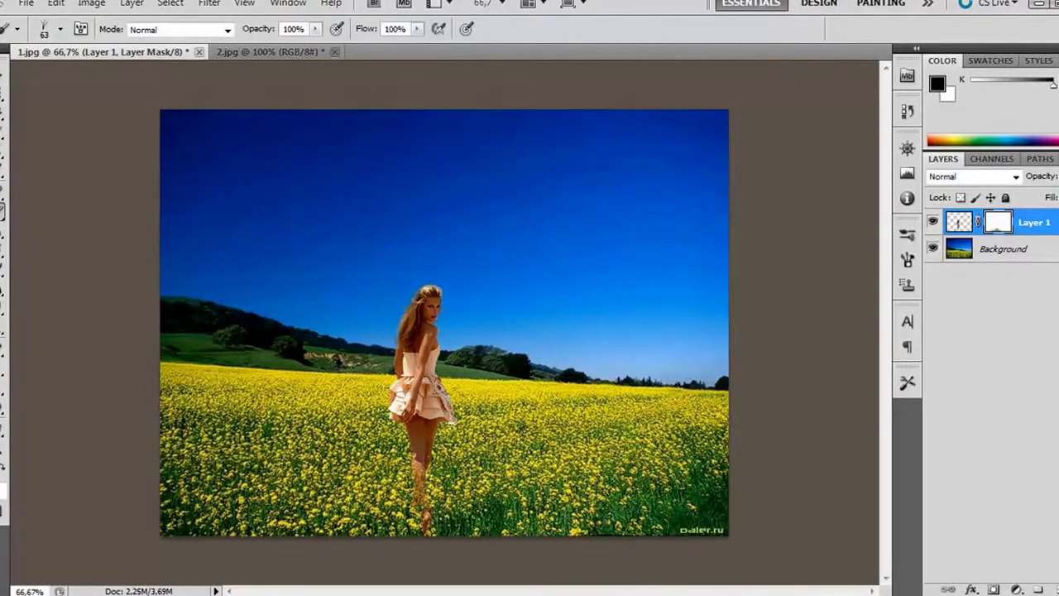
right_click(502, 149)
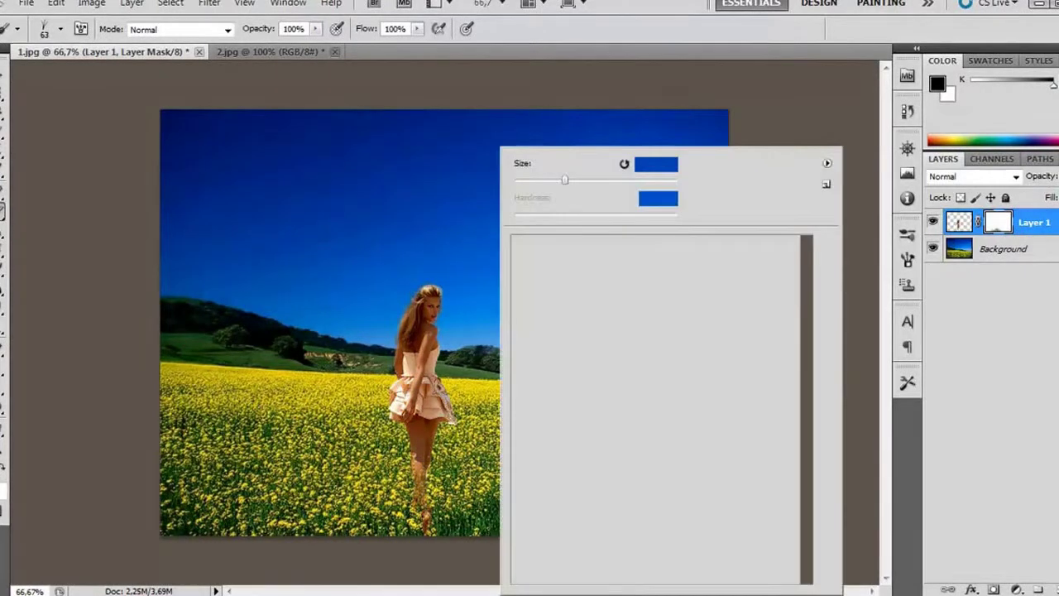
key("Escape")
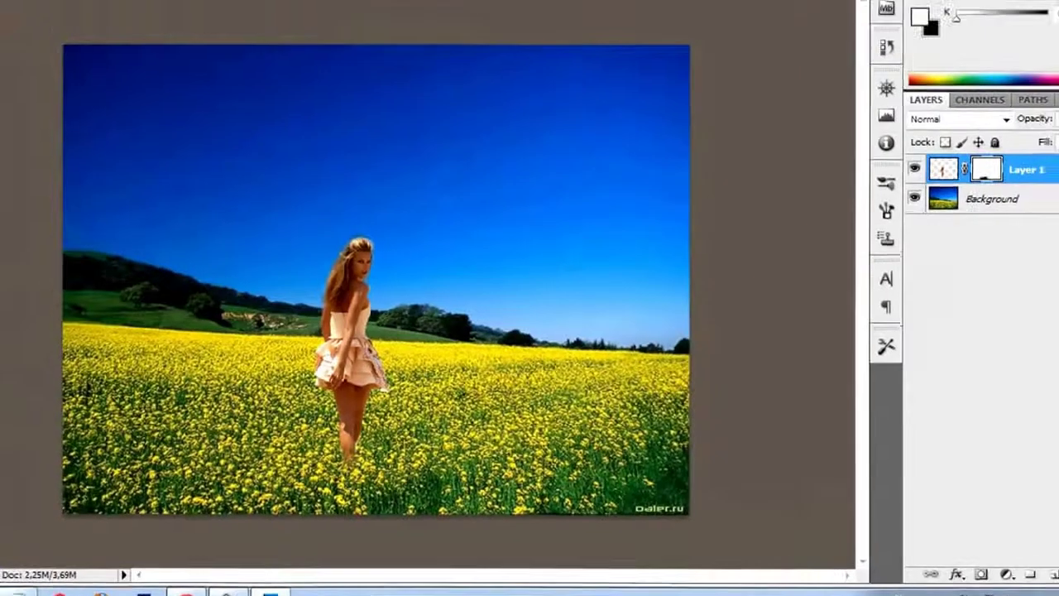
Bring up the Image > Adjustments list with the woman's layer selected.
key("alt+i")
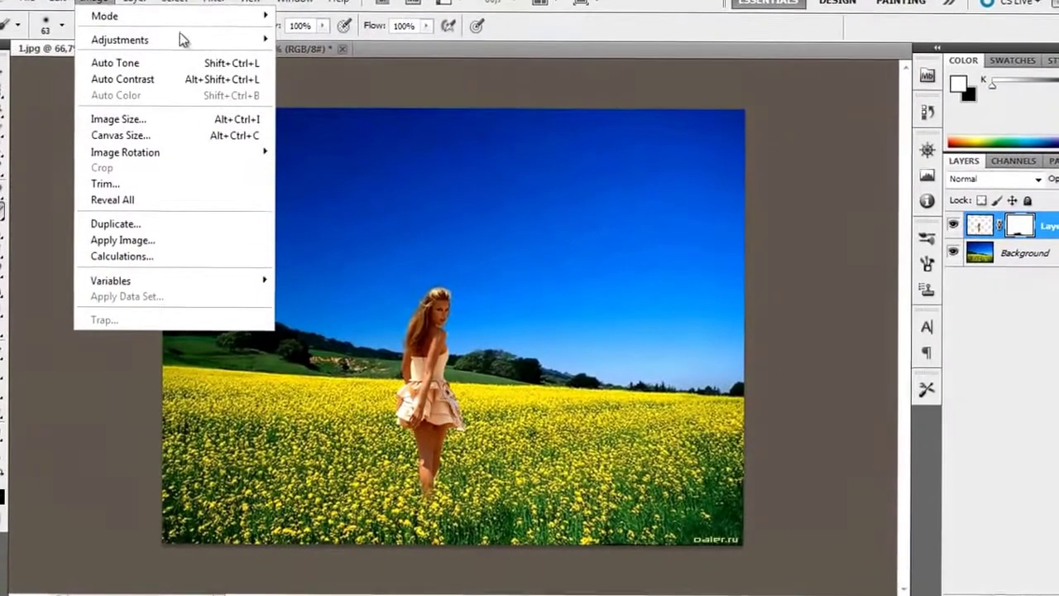
key("Escape")
right_click(976, 224)
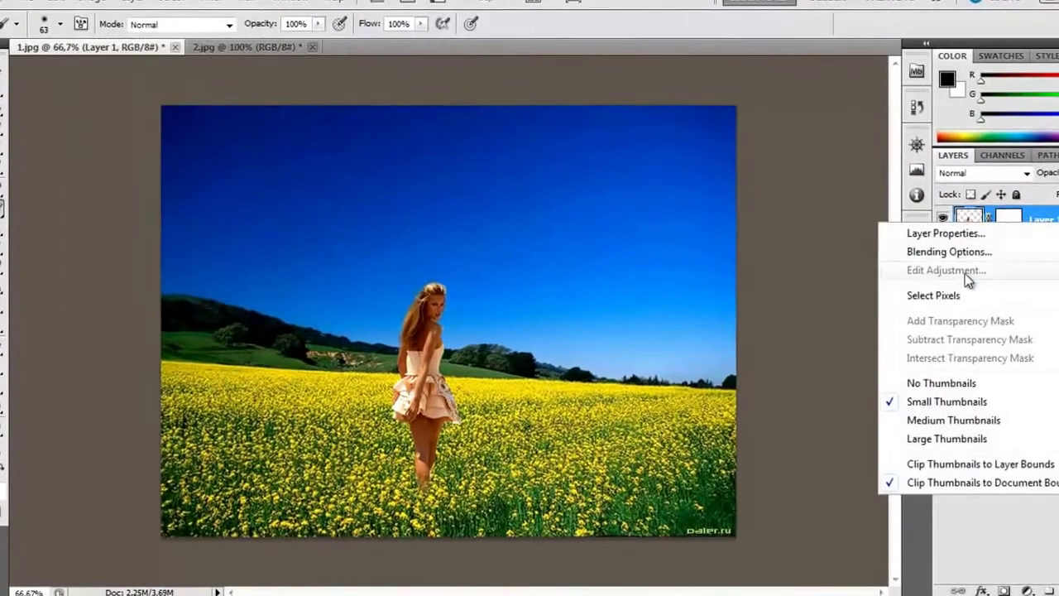
left_click(808, 224)
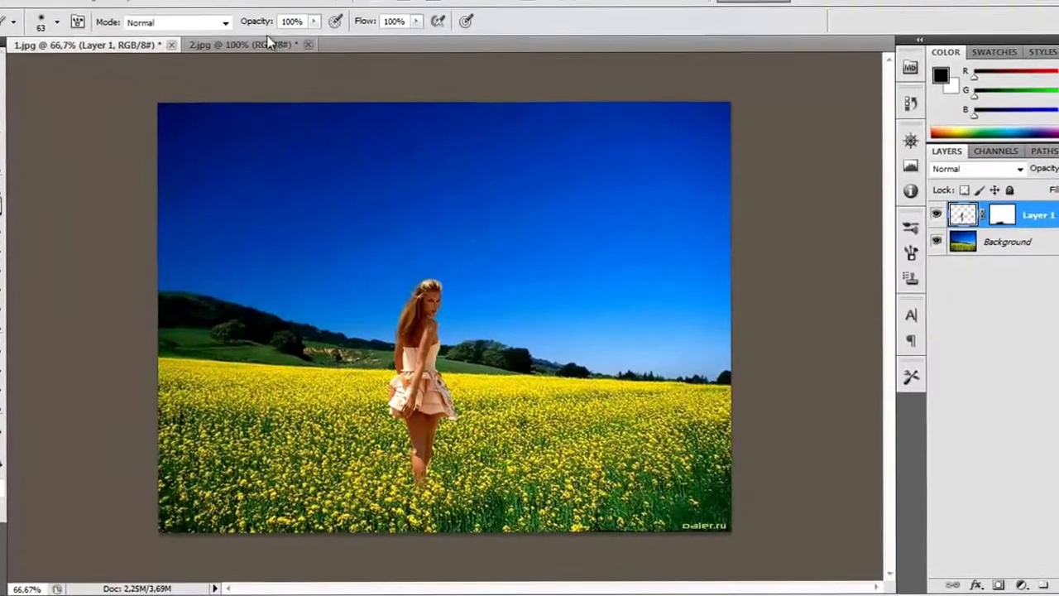
left_click(119, 3)
mouse_move(105, 31)
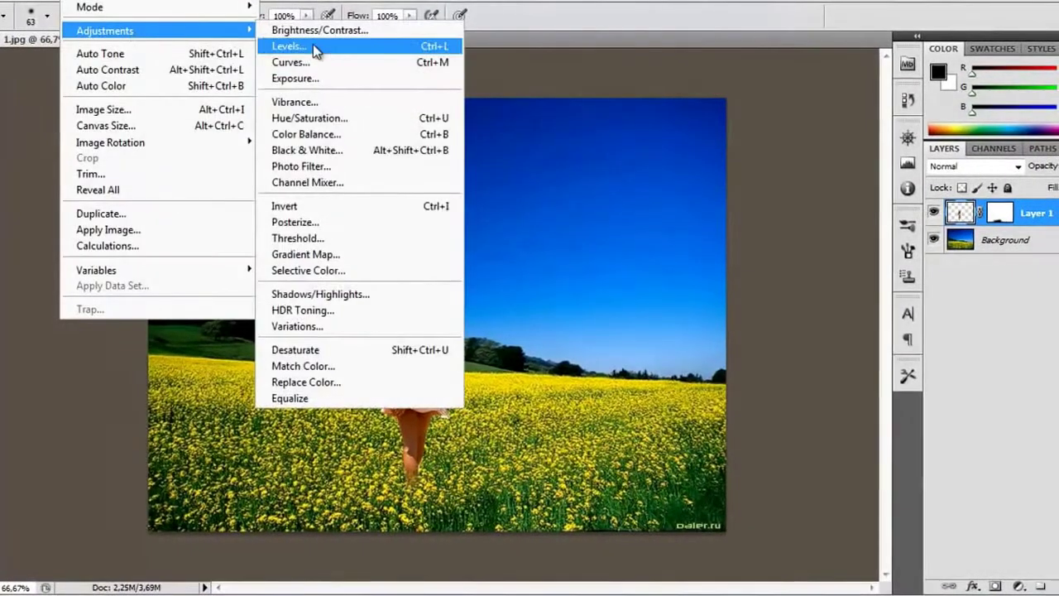
Apply Hue/Saturation to the woman layer with Hue set to +11.
left_click(358, 116)
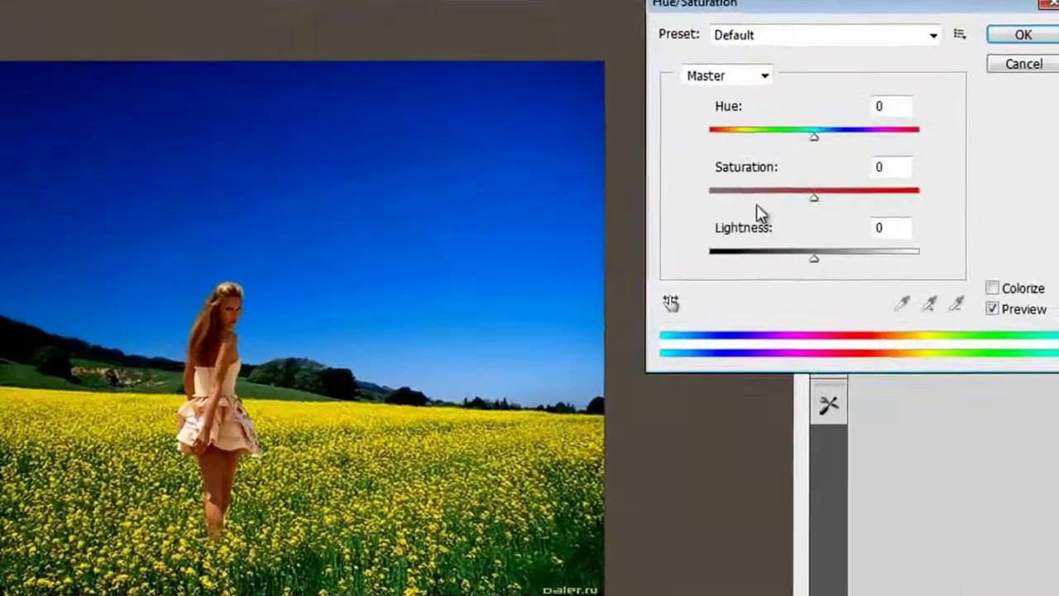
left_click_drag(685, 156, 697, 155)
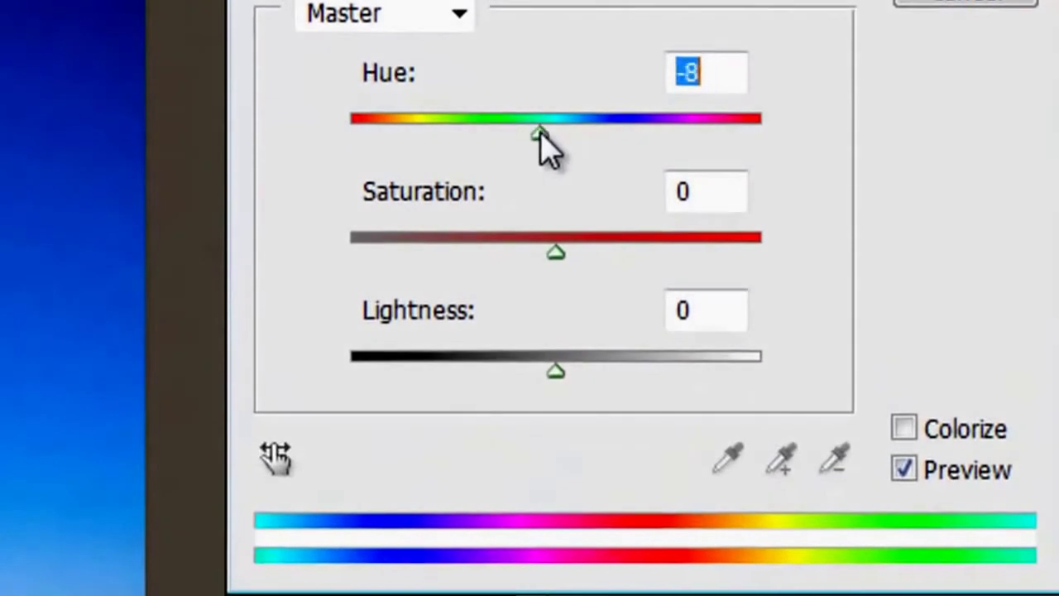
left_click_drag(571, 132, 579, 136)
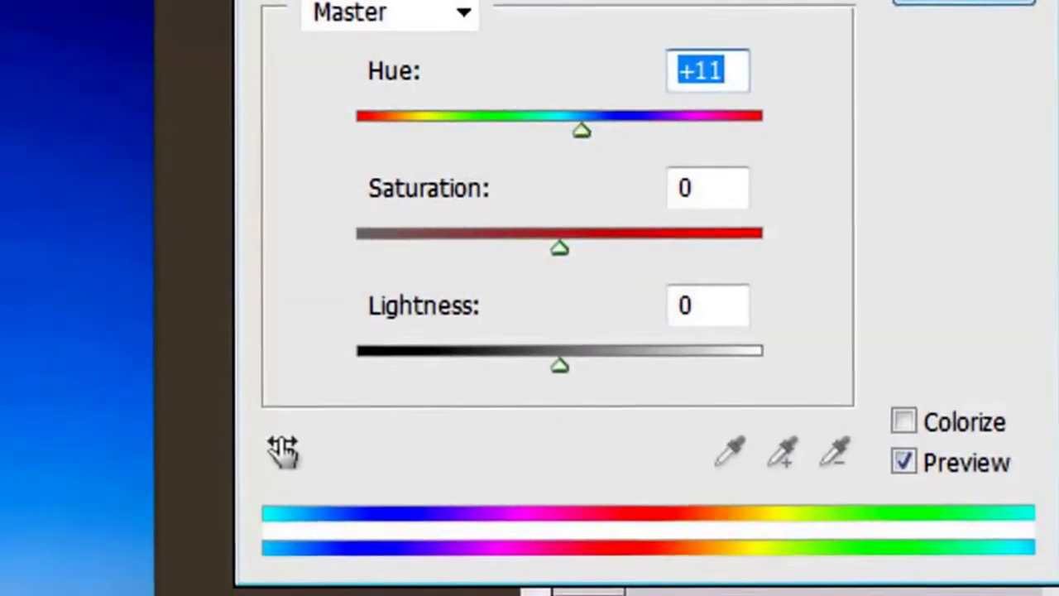
left_click(964, 3)
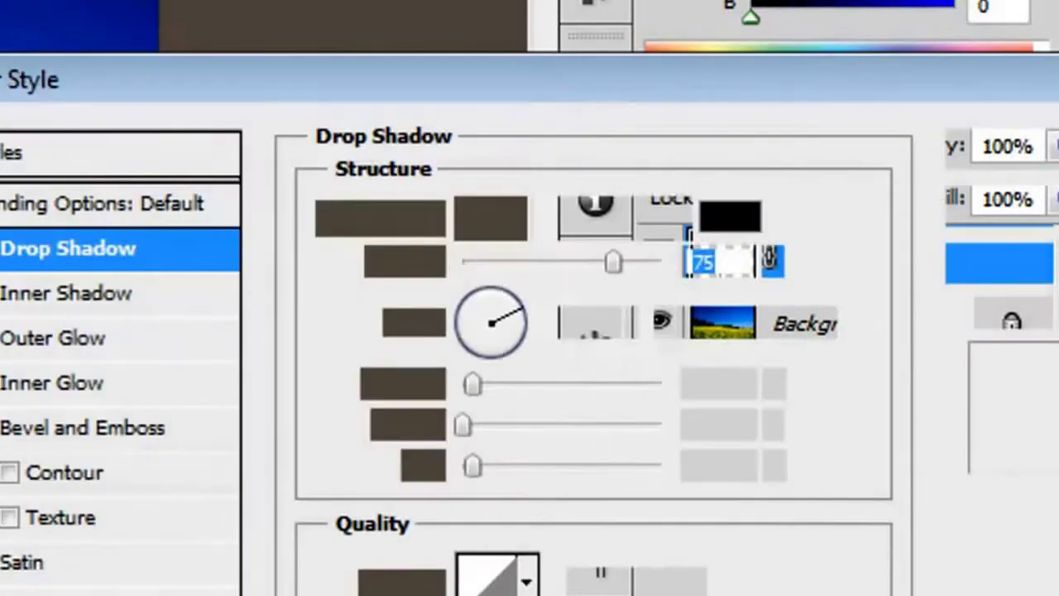
Give the woman a 68 px drop shadow at 47% opacity, then select the Background layer.
left_click_drag(474, 469, 492, 468)
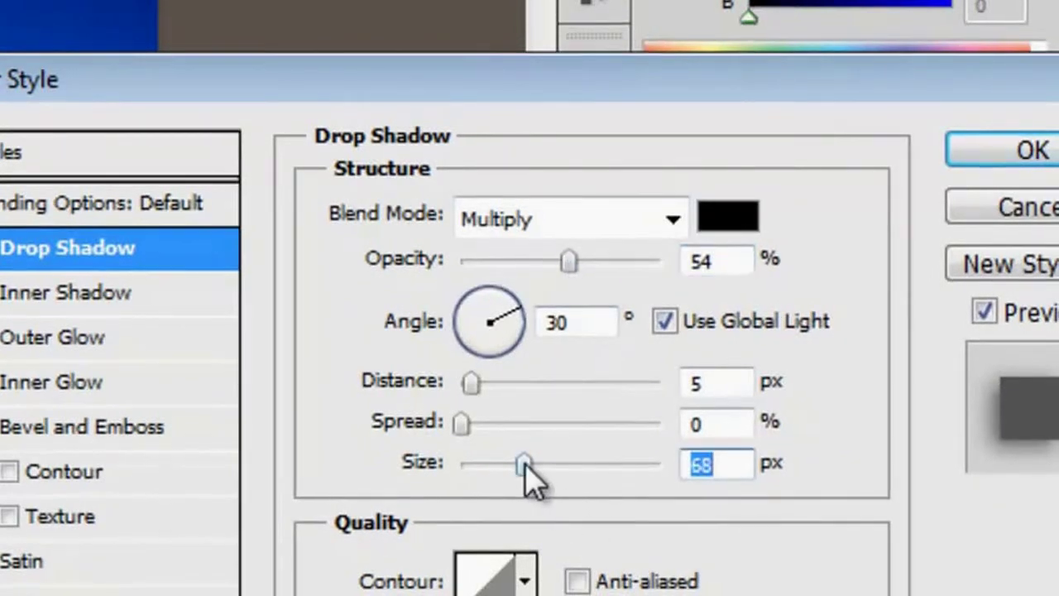
left_click_drag(569, 263, 556, 262)
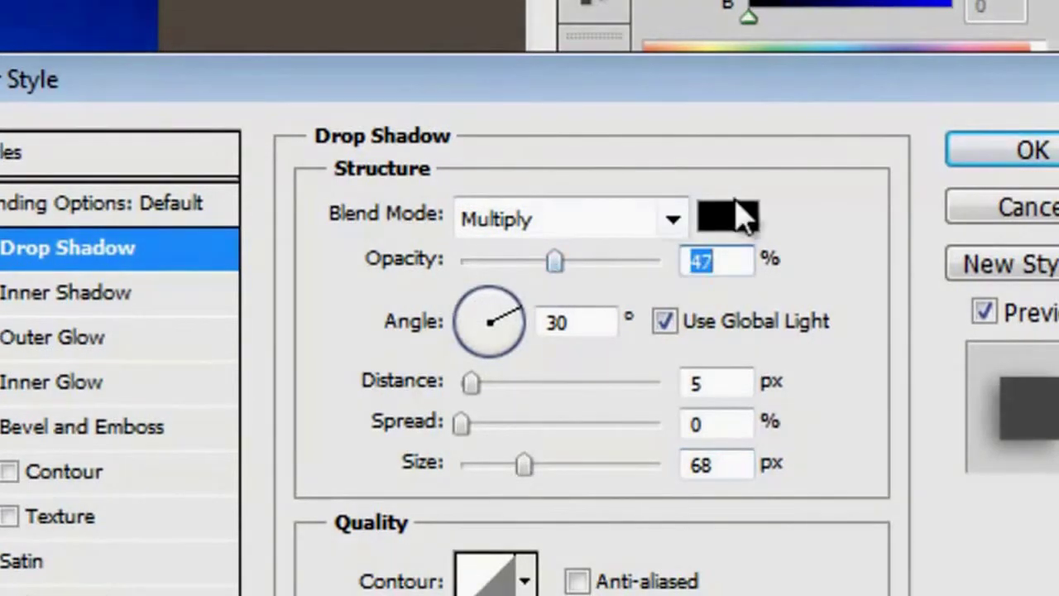
left_click(1010, 153)
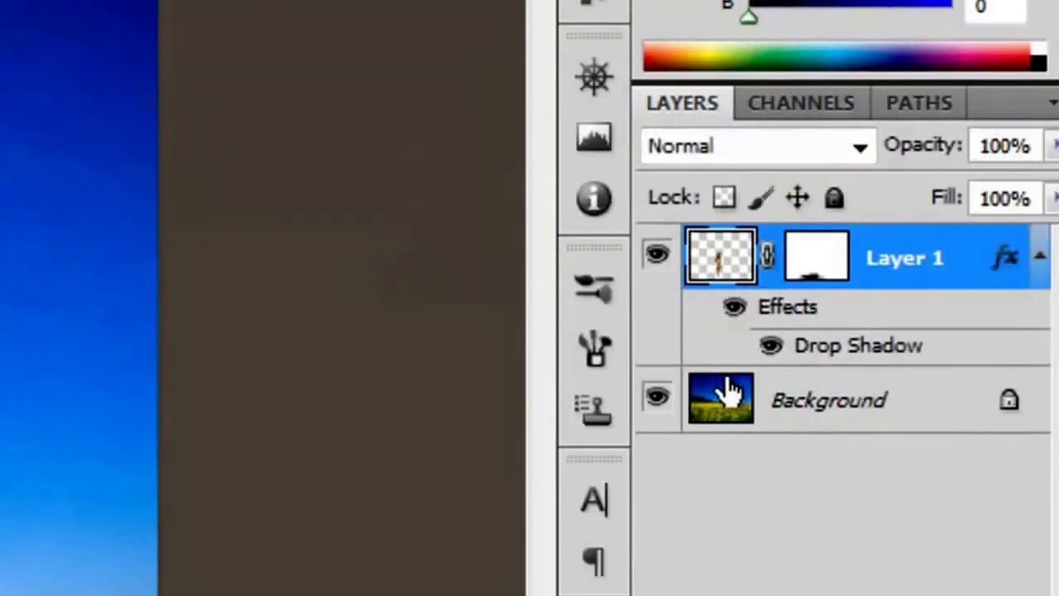
left_click(728, 401)
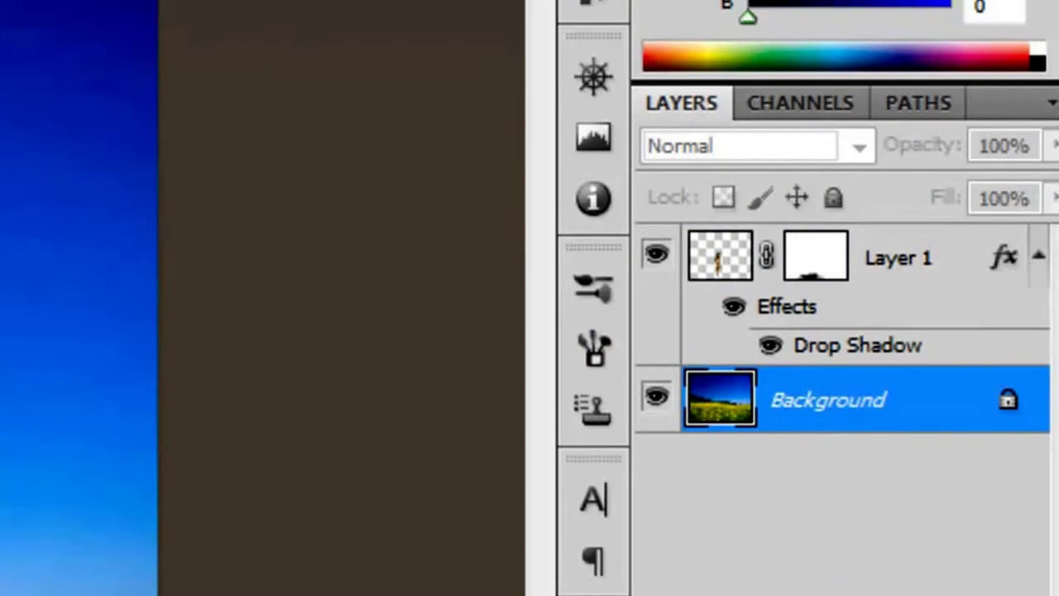
Adjust the Background's Hue/Saturation to Hue +27 and Saturation -22 via Ctrl+U.
key("ctrl+u")
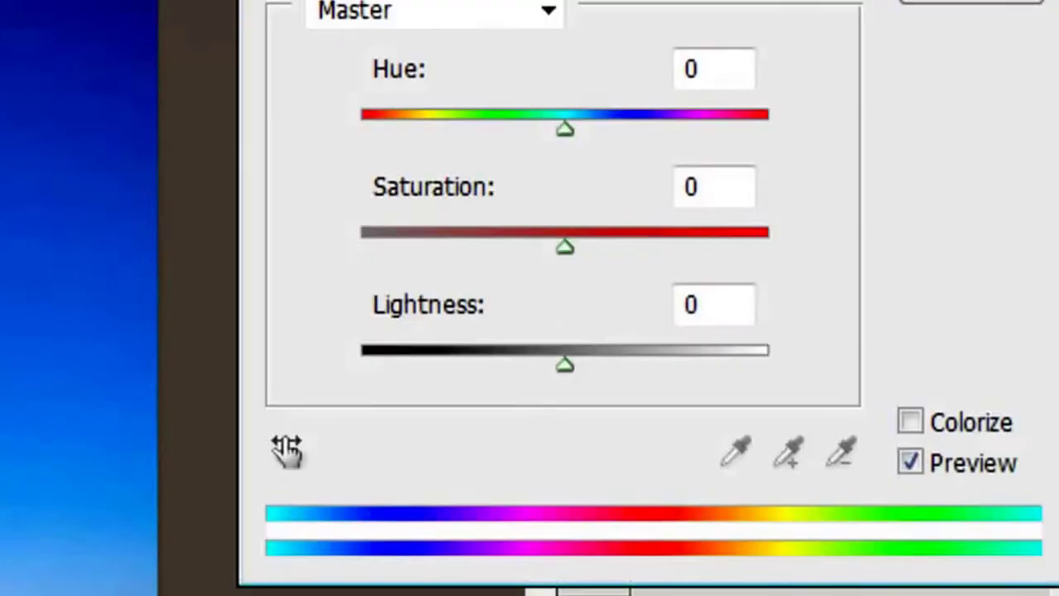
mouse_move(558, 133)
left_mouse_down()
mouse_move(686, 135)
mouse_move(604, 137)
left_mouse_up()
left_click_drag(572, 222, 519, 246)
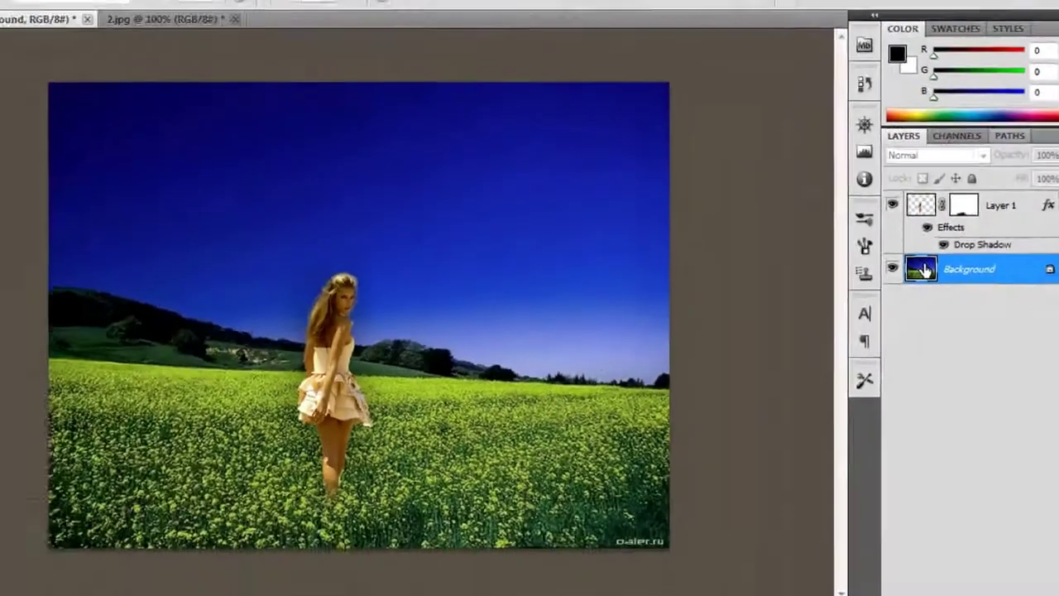
Choose Flatten Image from the Background layer's context menu to merge all layers.
right_click(924, 271)
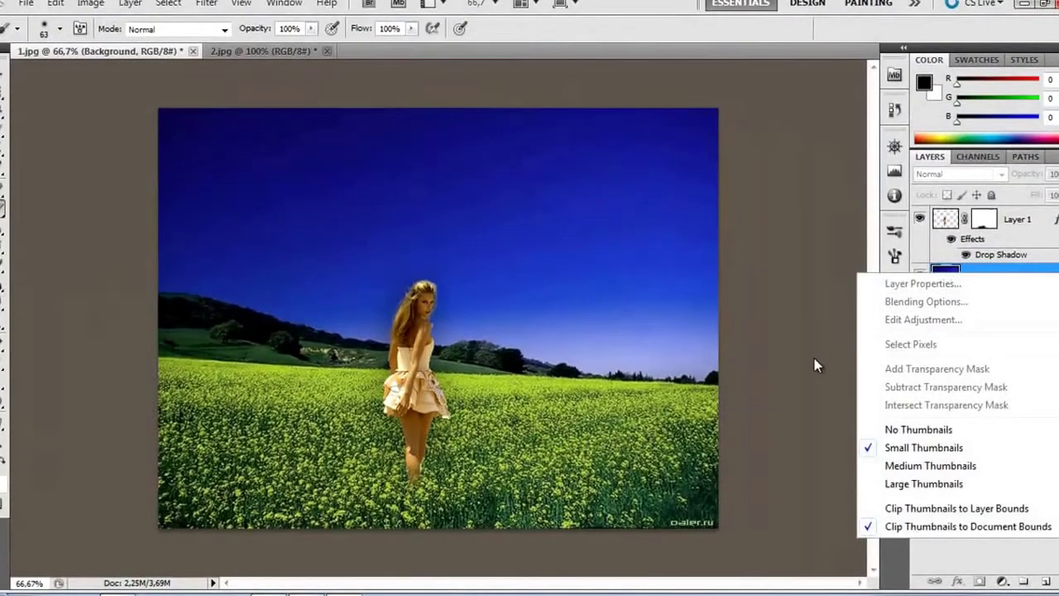
left_click(815, 365)
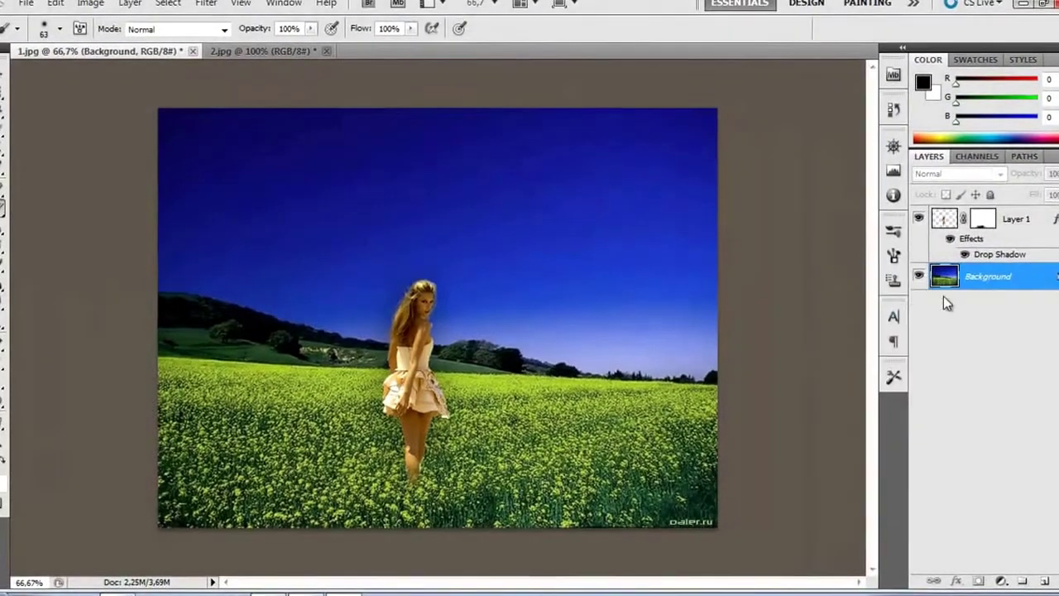
right_click(991, 284)
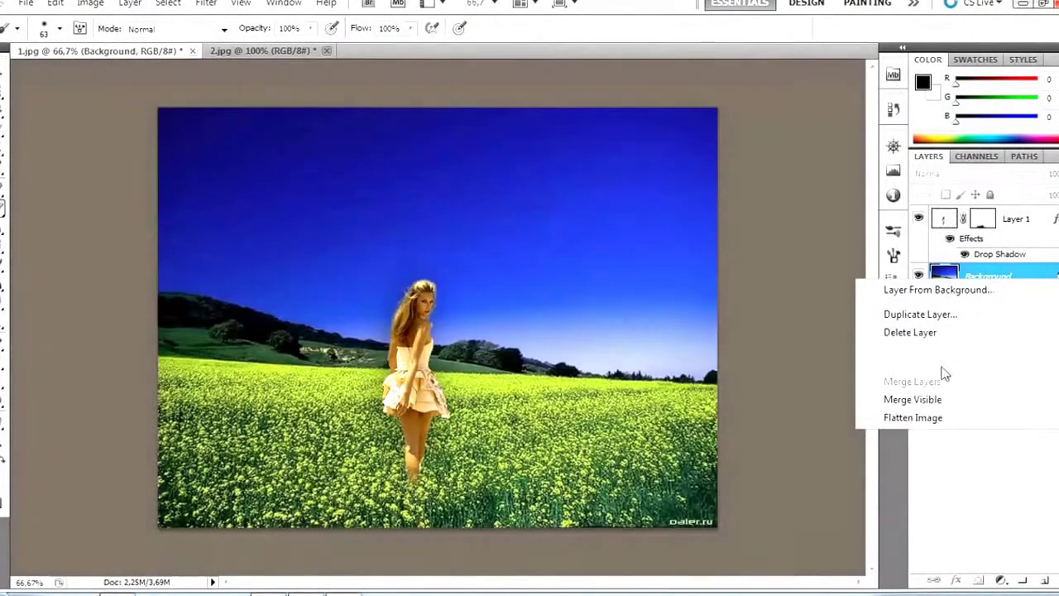
left_click(910, 400)
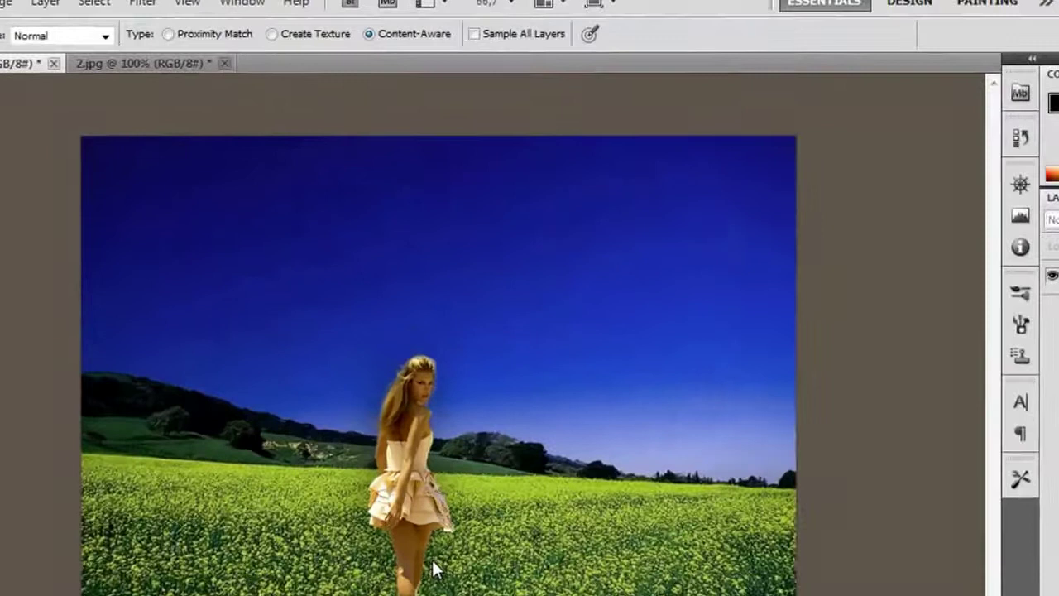
Add MONYETBEGOK text in Regular style at top-left and start transforming it.
key("t")
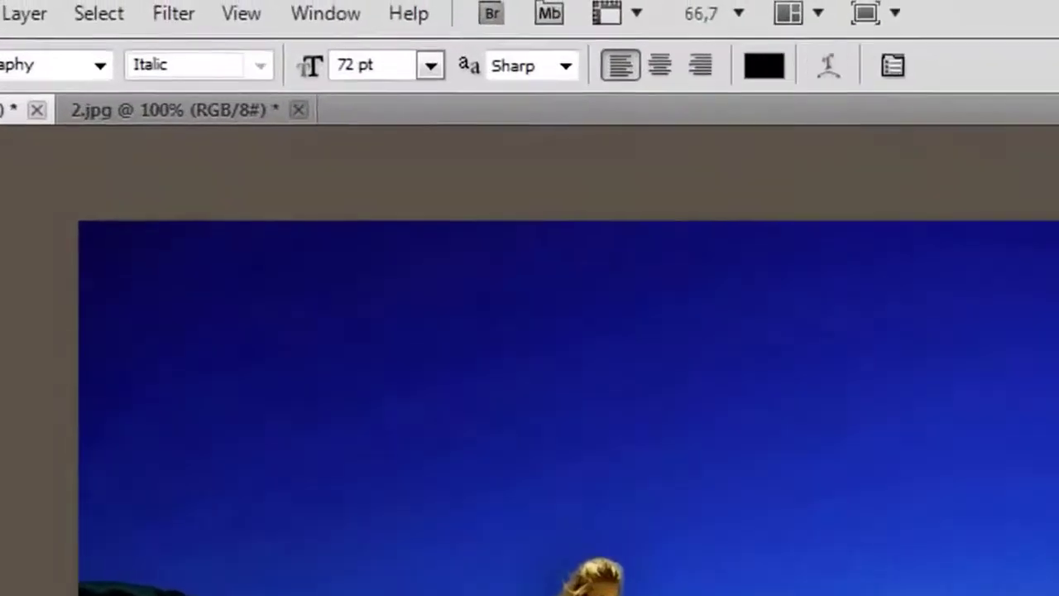
left_click(100, 61)
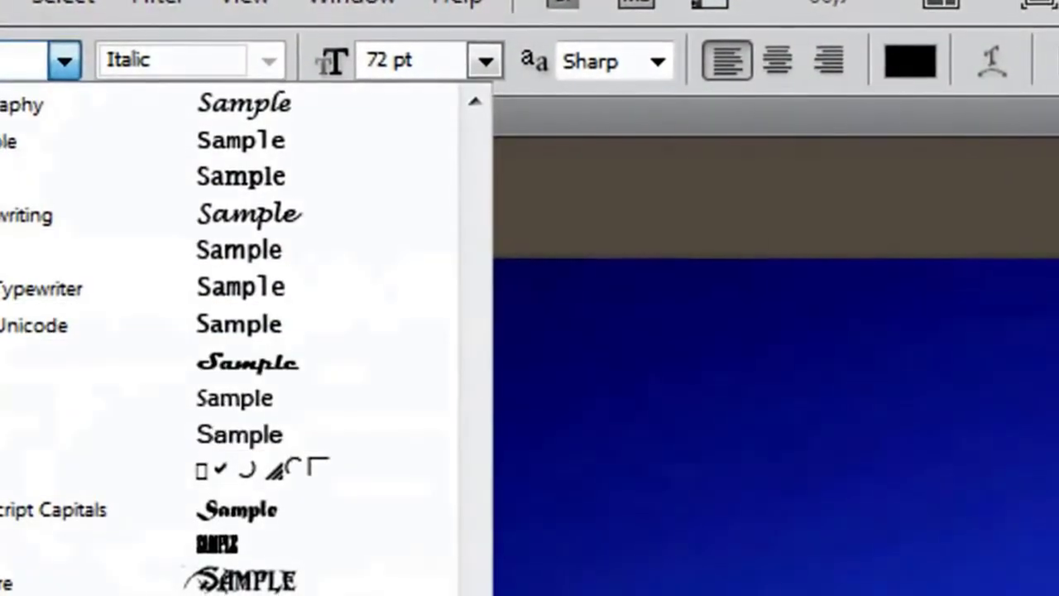
key("Return")
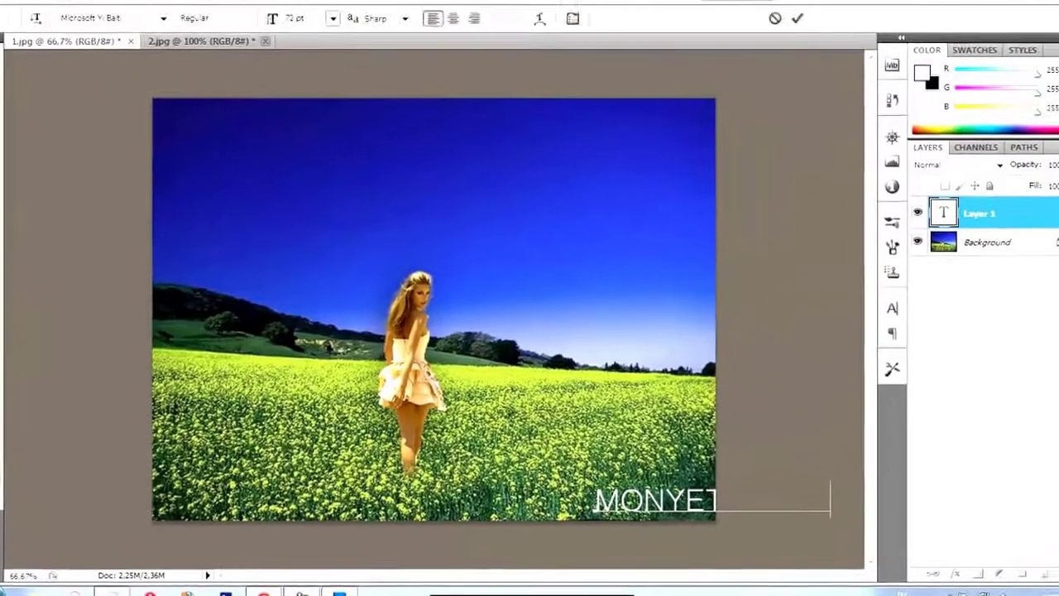
type("MONYET")
key("ctrl+Return")
key("v")
key("ctrl+t")
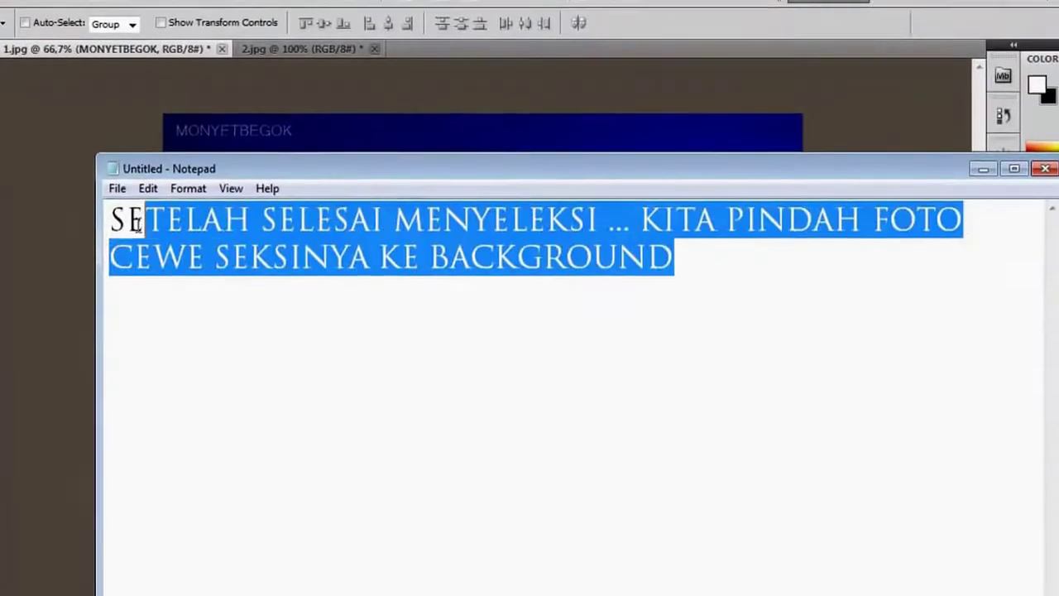
Replace the Notepad note with 'FOTO KITA TELAH JADI DAN SIAP DI SIMPAN :")' and minimize it.
left_click_drag(750, 280, 67, 219)
type("FOTO ")
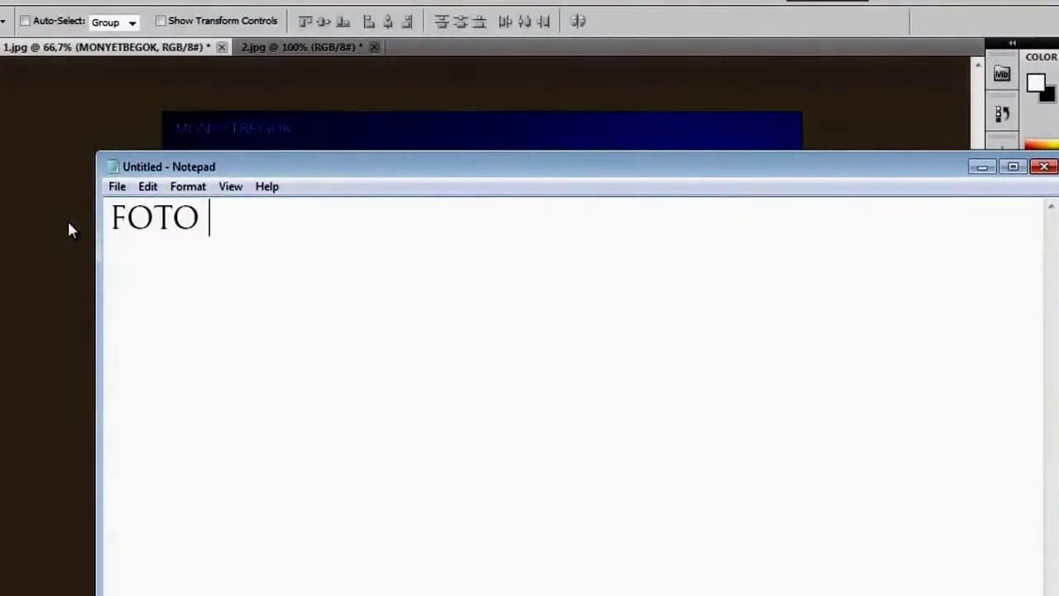
type("KITA ")
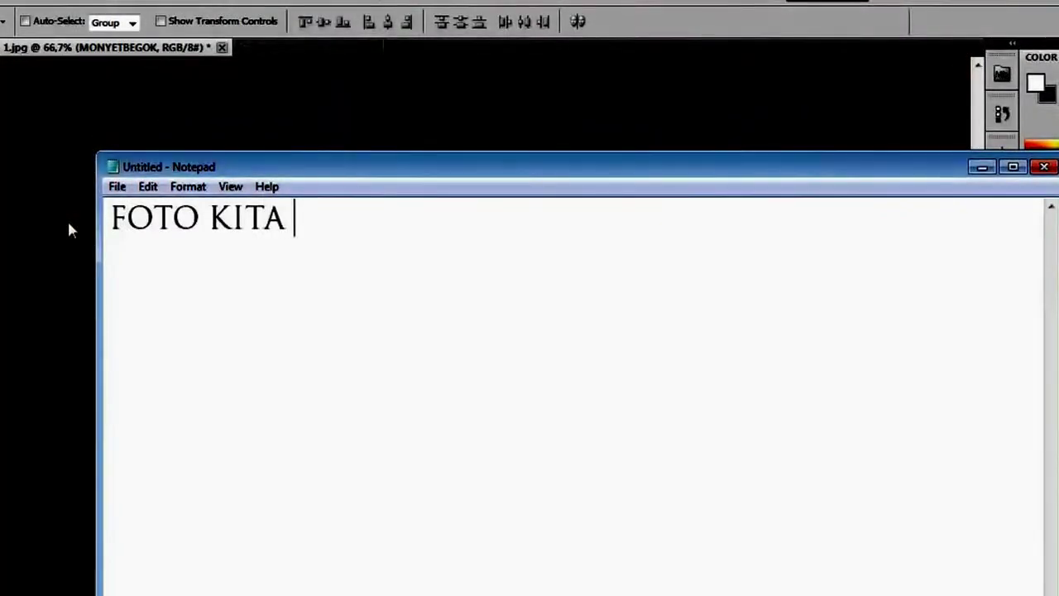
type("TELAH JADI D")
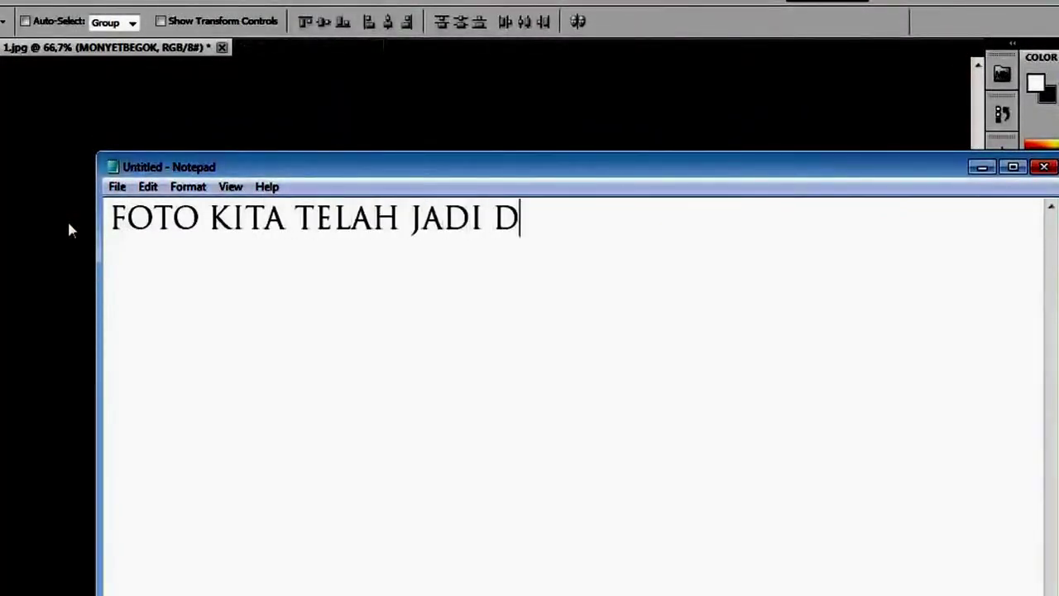
type("AN SIAP DI ")
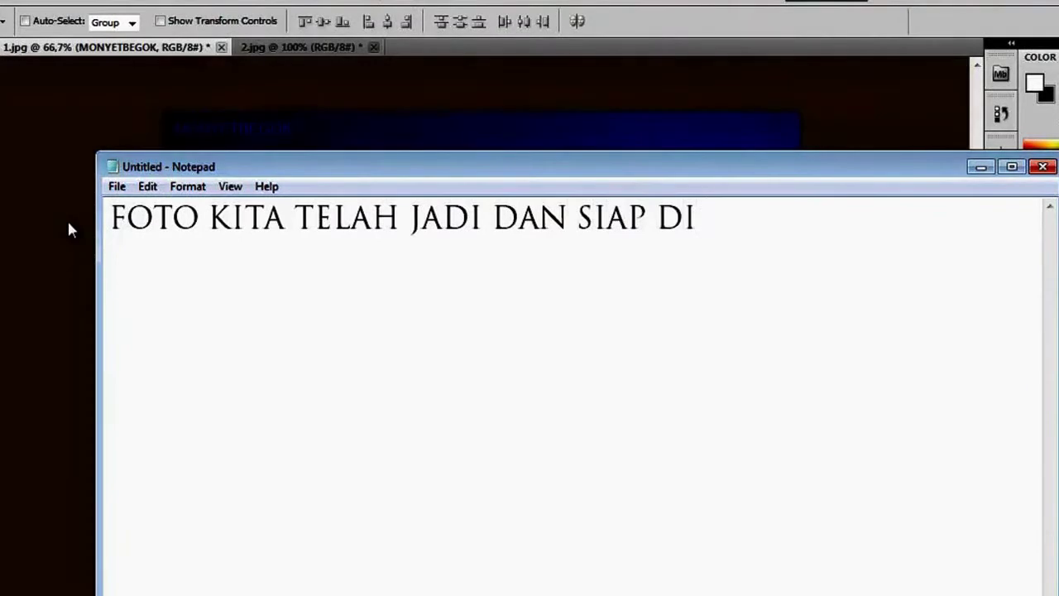
type("SIMPAN")
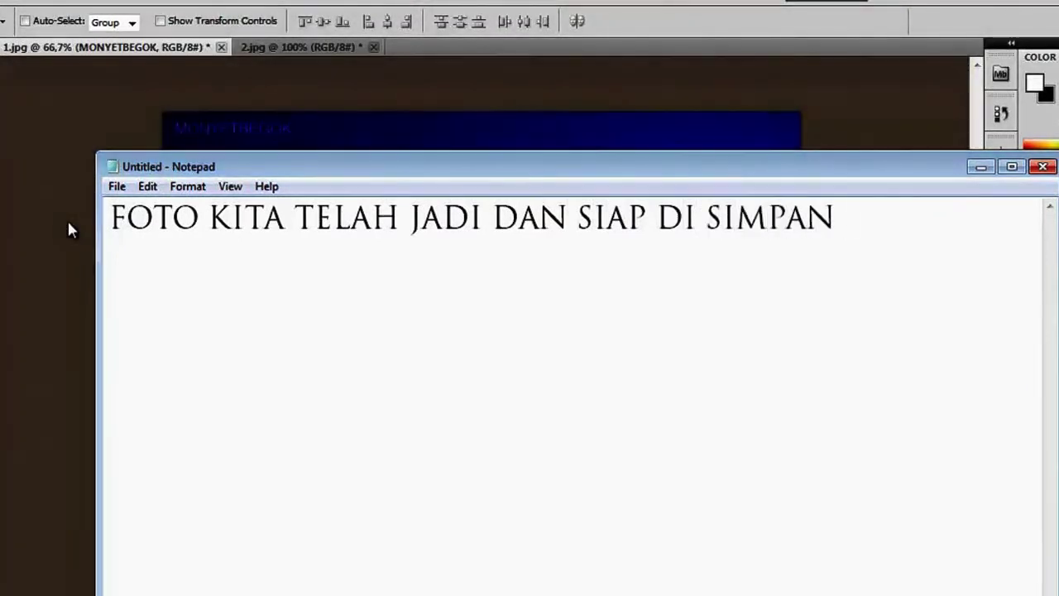
type(" :\")")
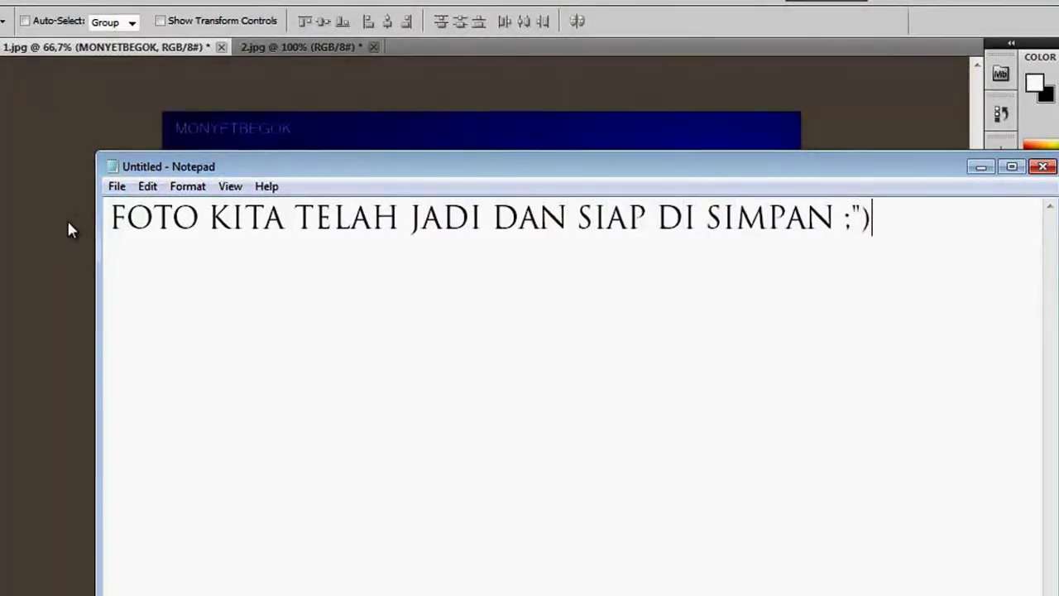
left_click(981, 160)
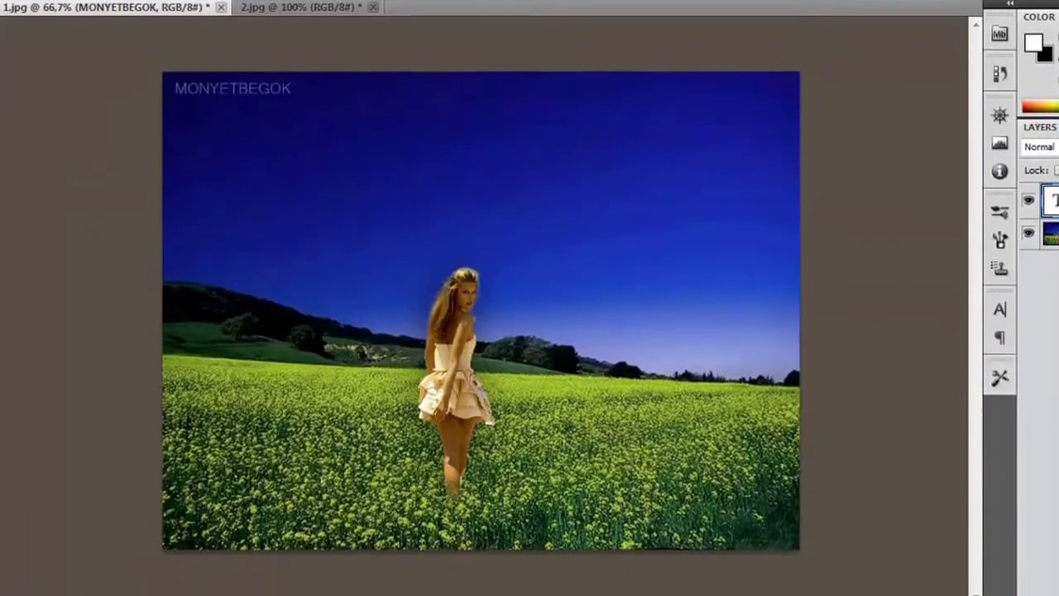
Save the composite to the Desktop as PNG 'HASIL' with Interlace set to None.
left_click(37, 41)
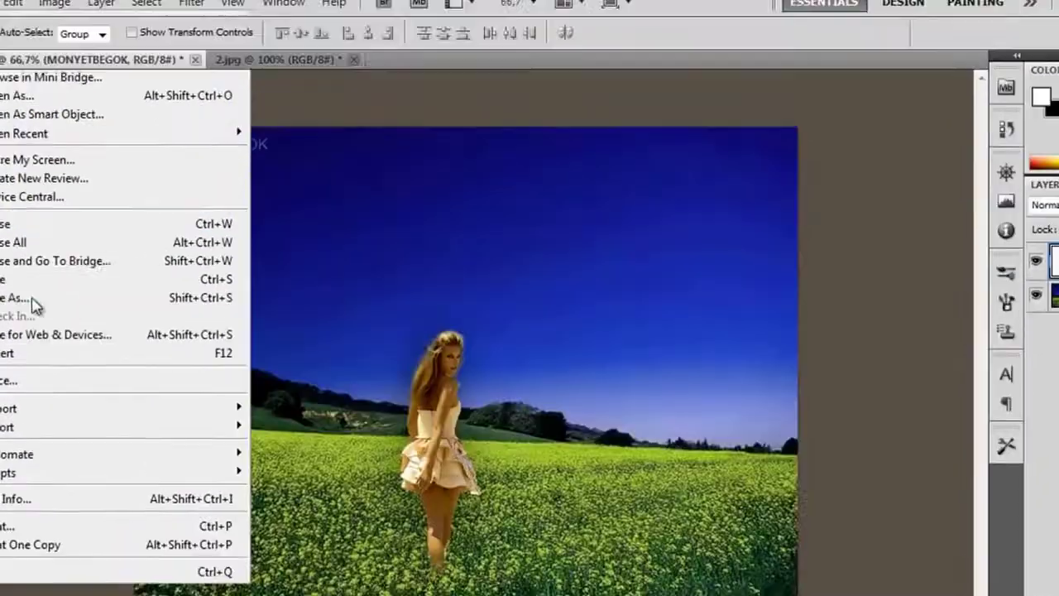
left_click(31, 298)
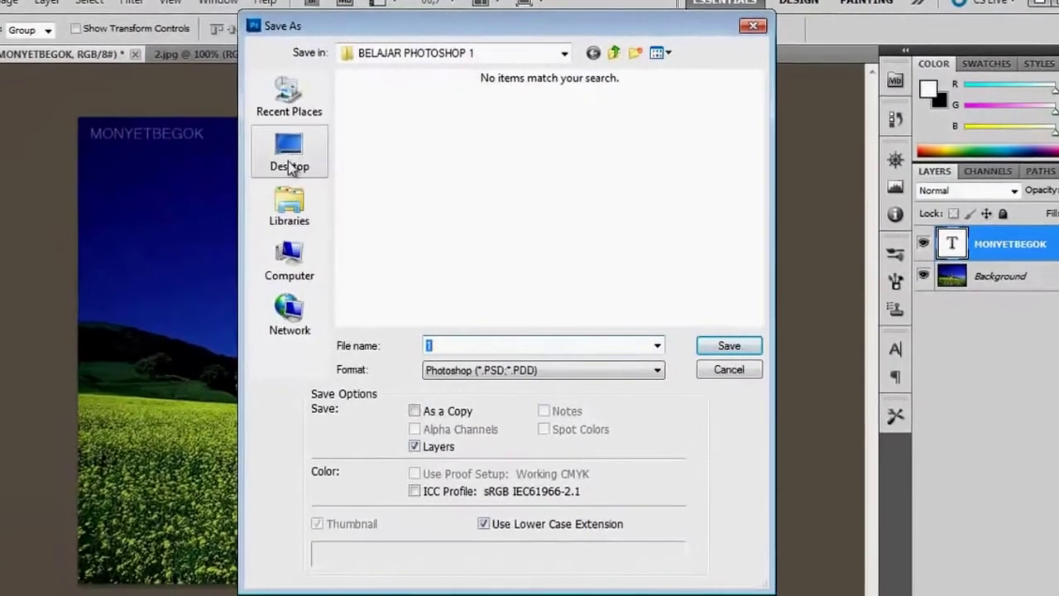
left_click(291, 157)
left_click(529, 364)
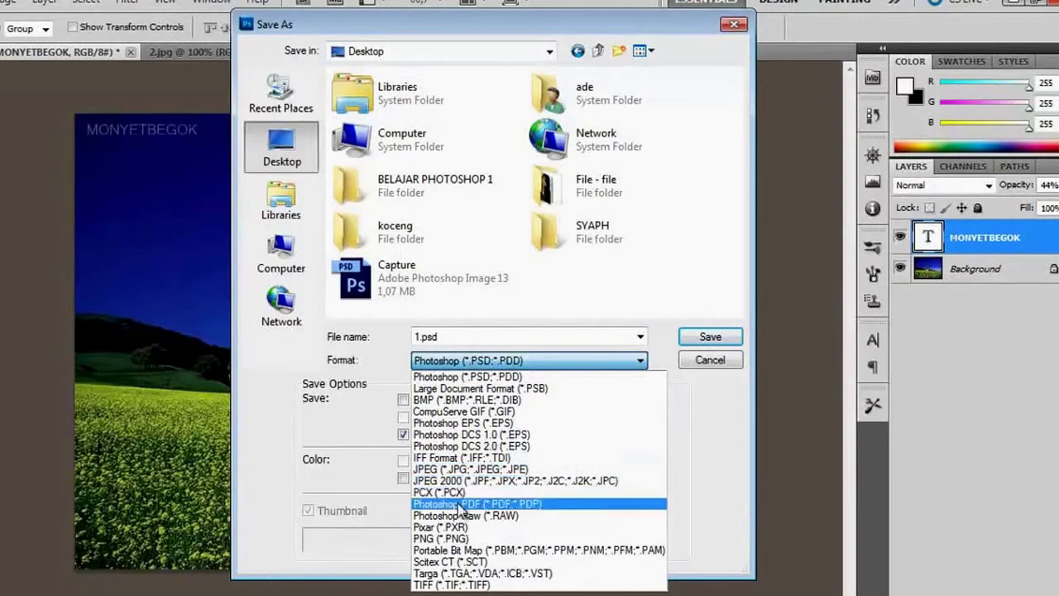
left_click(447, 538)
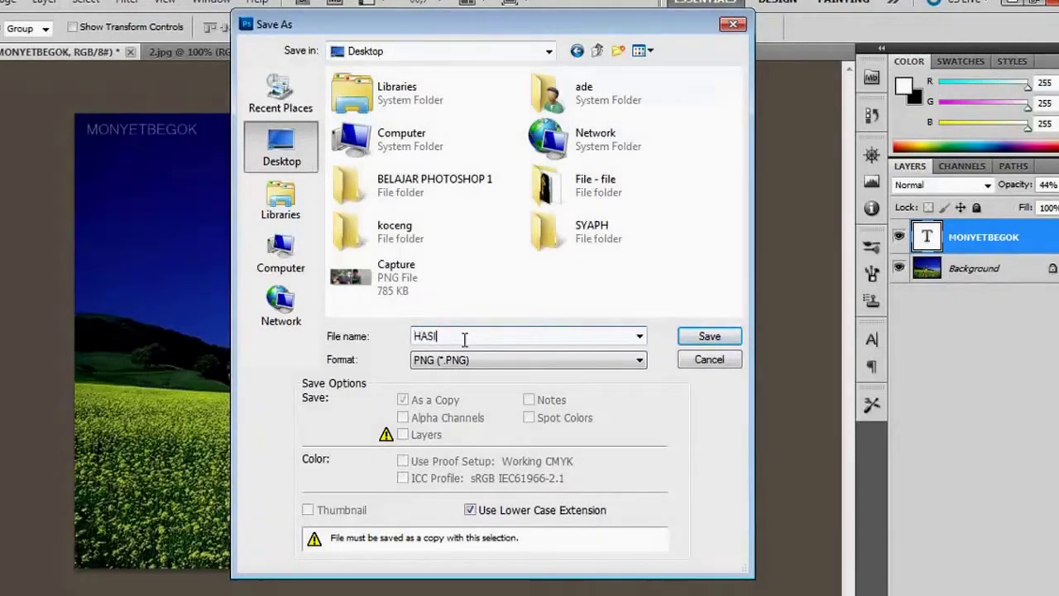
type("L")
key("Return")
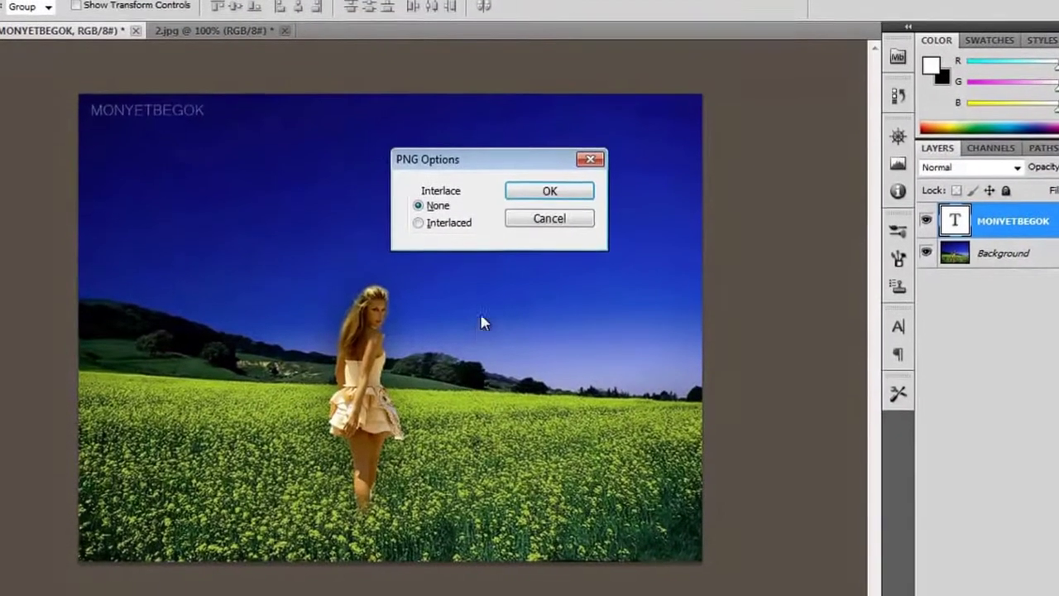
left_click(550, 191)
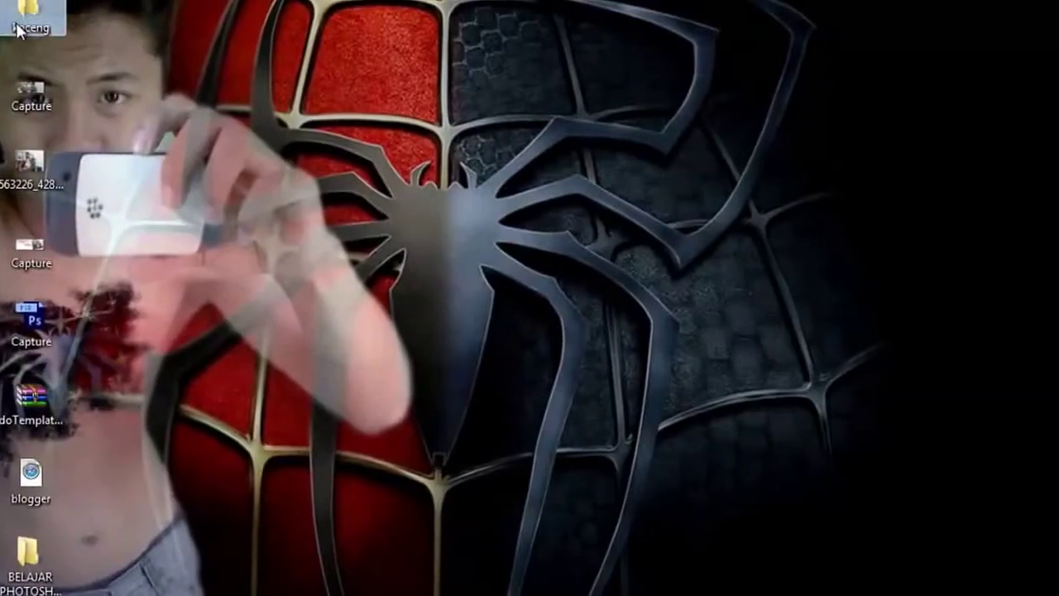
Open the BELAJAR PHOTOSHOP 1 desktop folder to list images 1, 2 and HASIL.
double_click(45, 22)
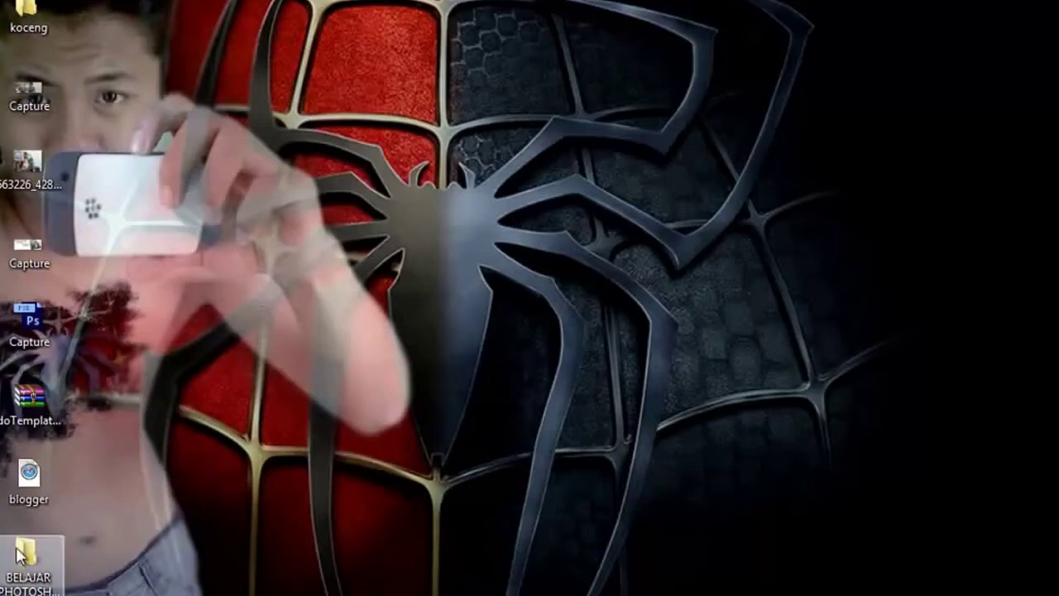
double_click(18, 580)
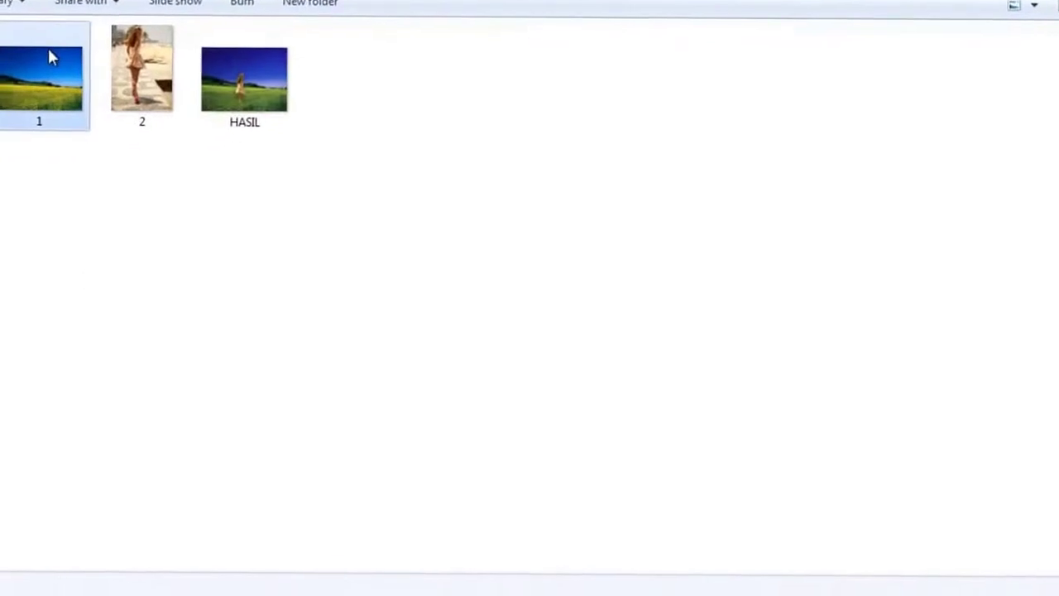
Preview image 1, image 2 and HASIL in Picasa Photo Viewer, then close the viewer.
double_click(51, 57)
key("Right")
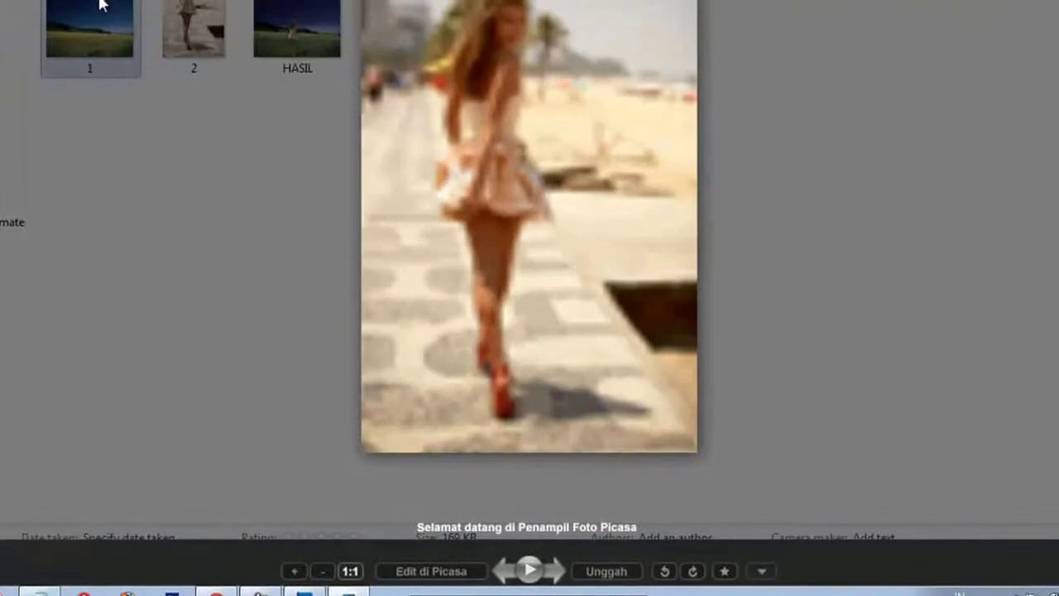
key("Right")
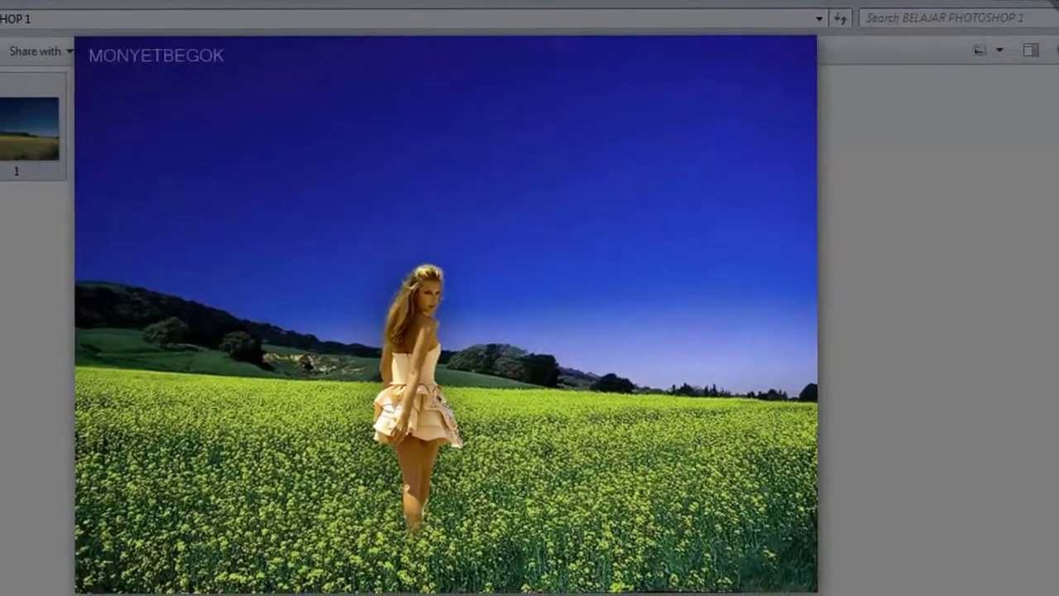
key("Escape")
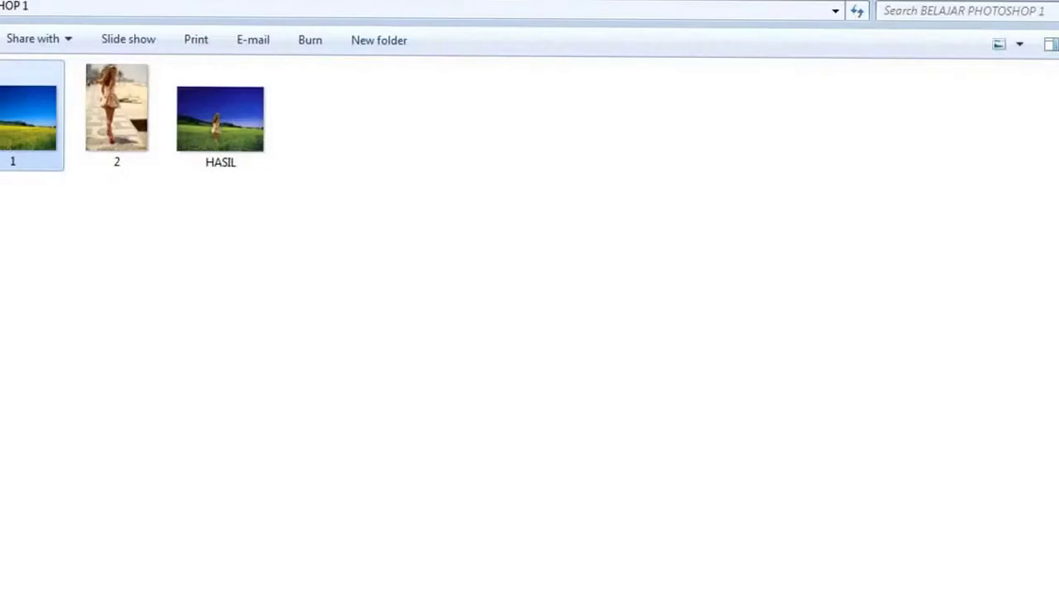